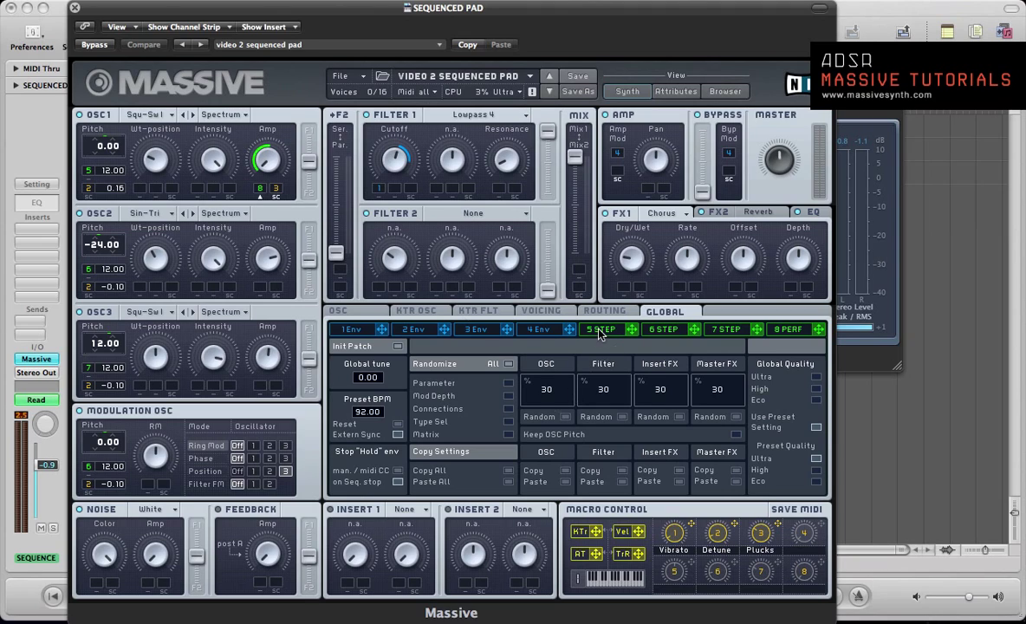
Step: Compare the 5 STEP and 6 STEP patterns, ending on 6 STEP's 16-step 1/4 pattern
{"action": "left_click", "coordinate": [555, 309]}
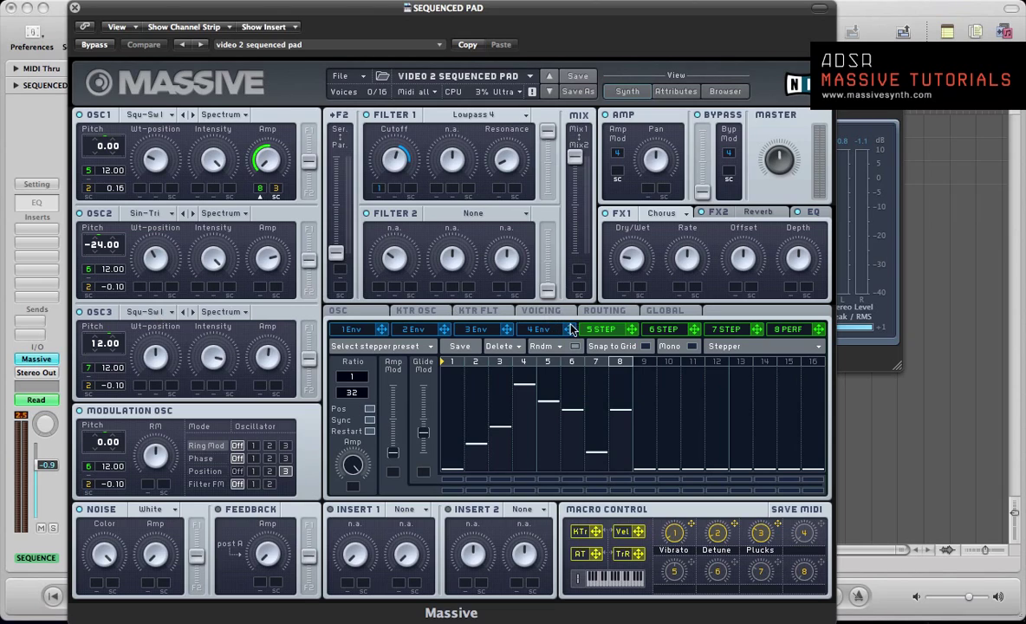
{"action": "left_click", "coordinate": [643, 333]}
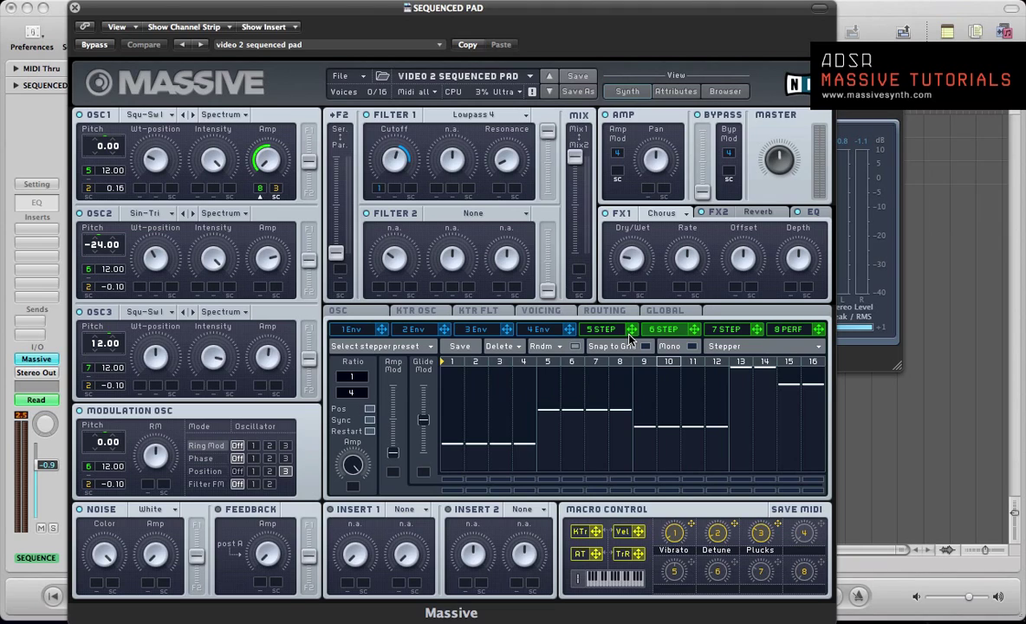
{"action": "left_click", "coordinate": [617, 332]}
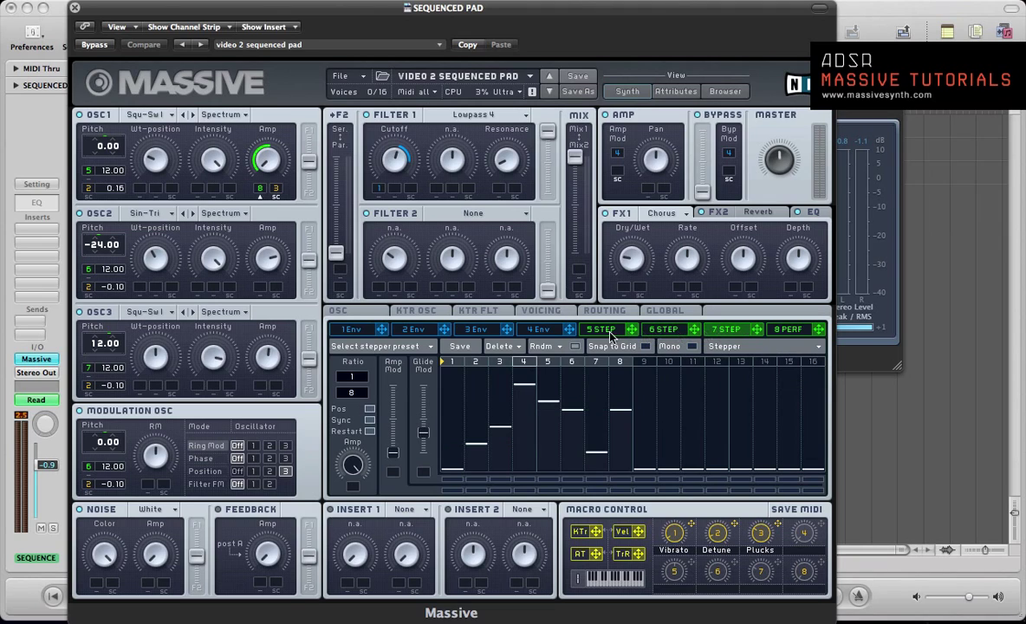
{"action": "left_click", "coordinate": [660, 331]}
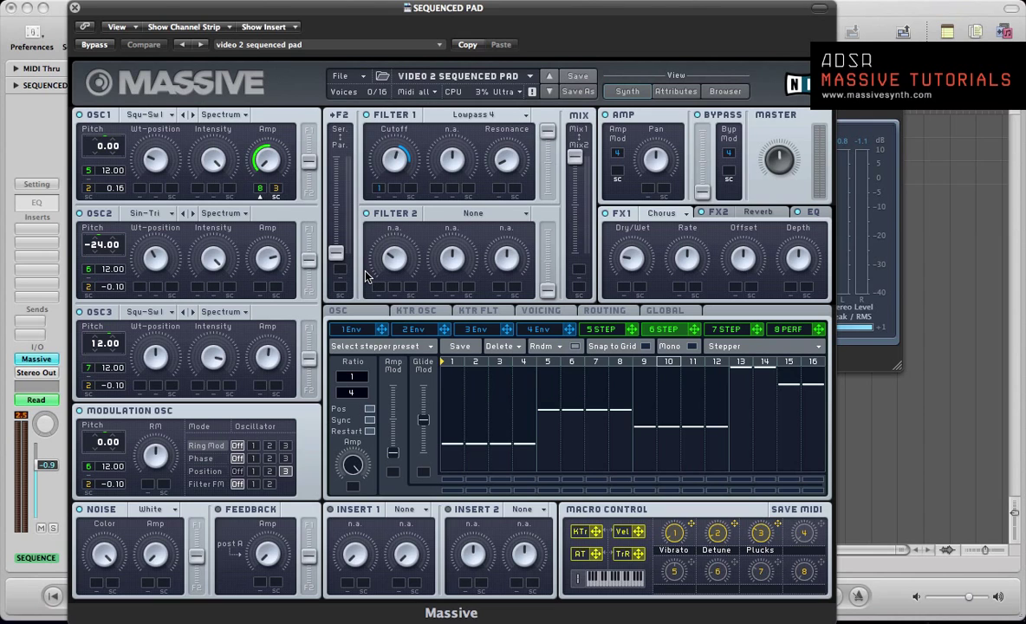
Step: Close Massive, reopen it from the SEQUENCED PAD track, and focus its window
{"action": "key", "text": "super+w"}
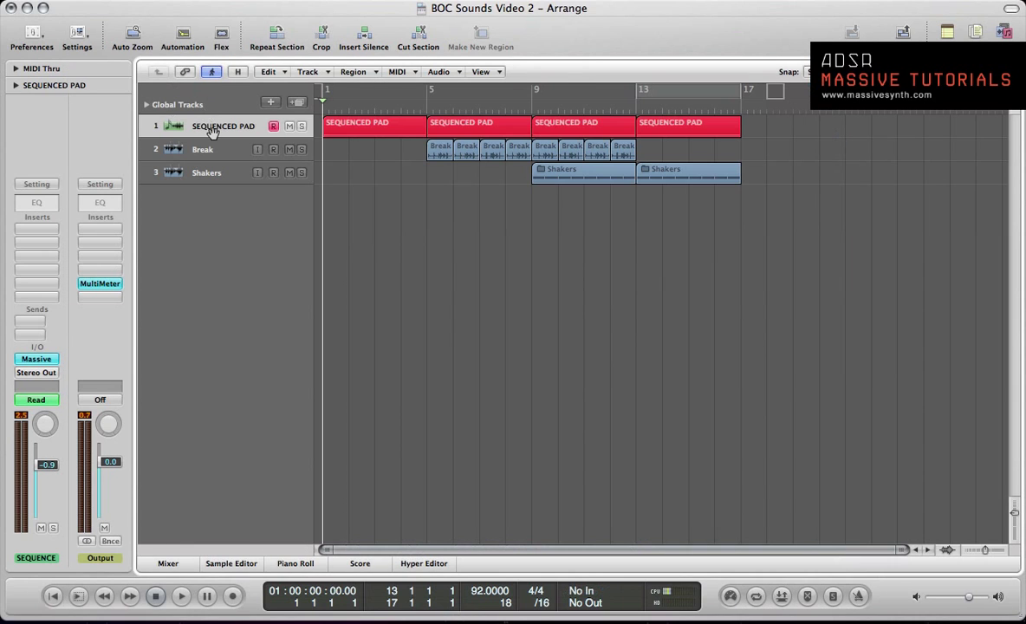
{"action": "double_click", "coordinate": [212, 130]}
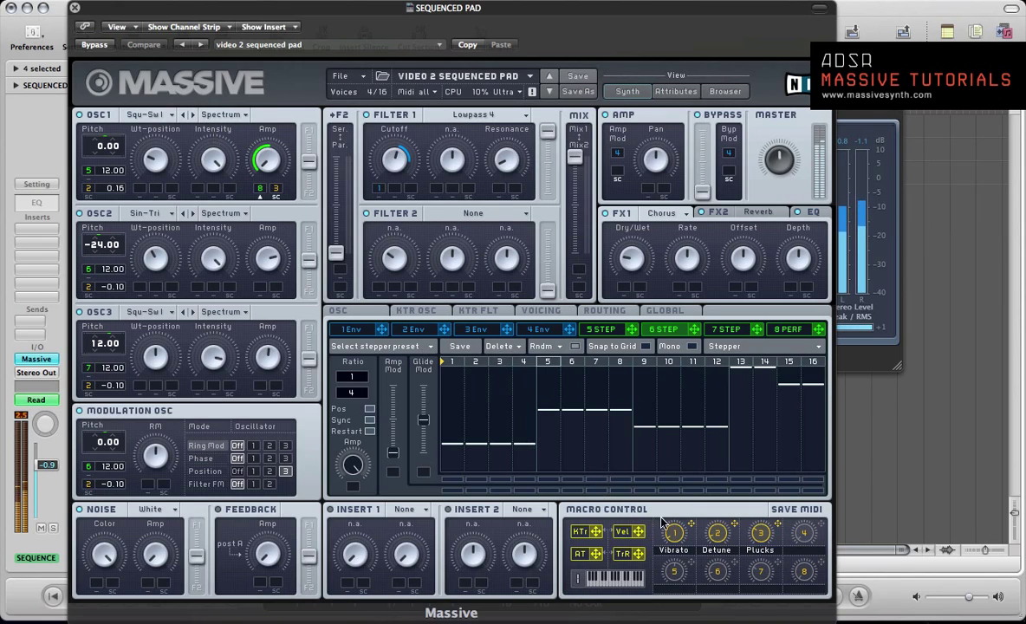
{"action": "left_click", "coordinate": [754, 506]}
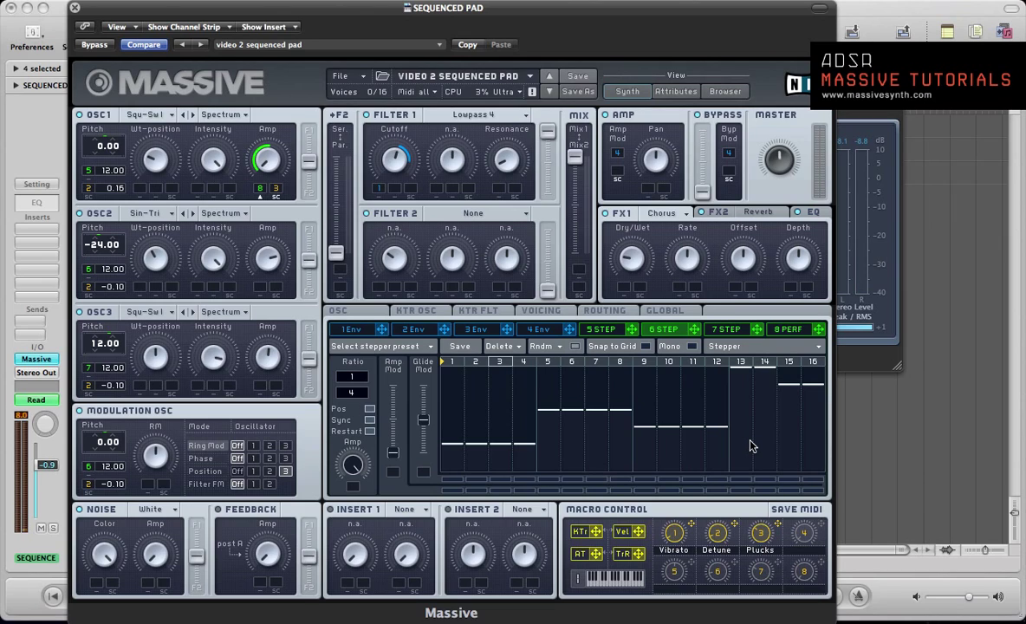
Step: Start a new blank sound and drop OSC2 pitch to -24.00
{"action": "left_click", "coordinate": [341, 77]}
{"action": "left_click", "coordinate": [359, 78]}
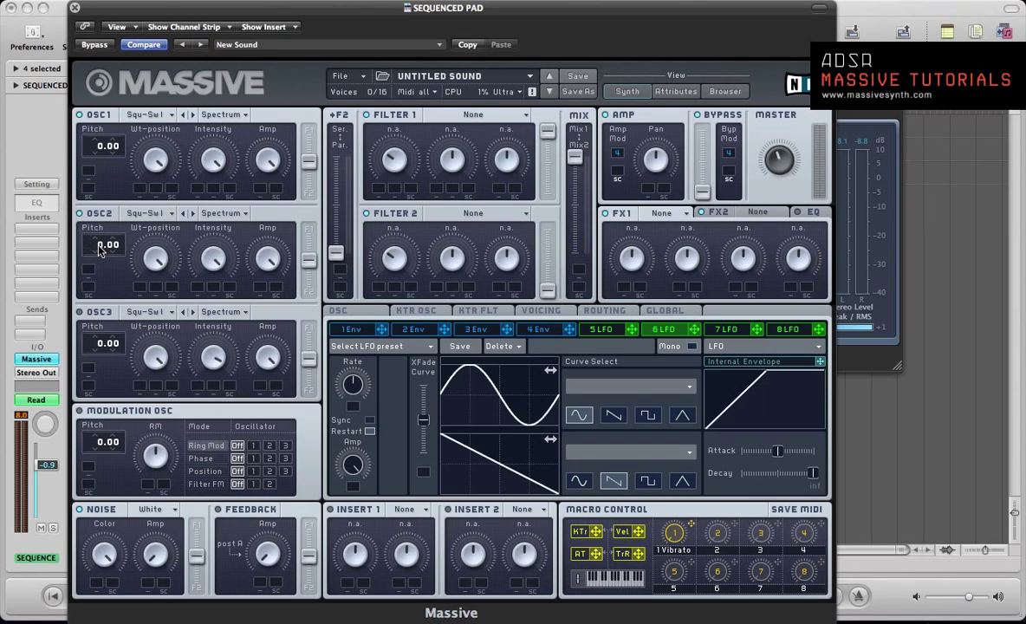
{"action": "left_click_drag", "start_coordinate": [99, 250], "coordinate": [100, 259]}
Step: Set OSC2's wavetable to Sin-Triangle and turn its amp level down
{"action": "left_click", "coordinate": [139, 212]}
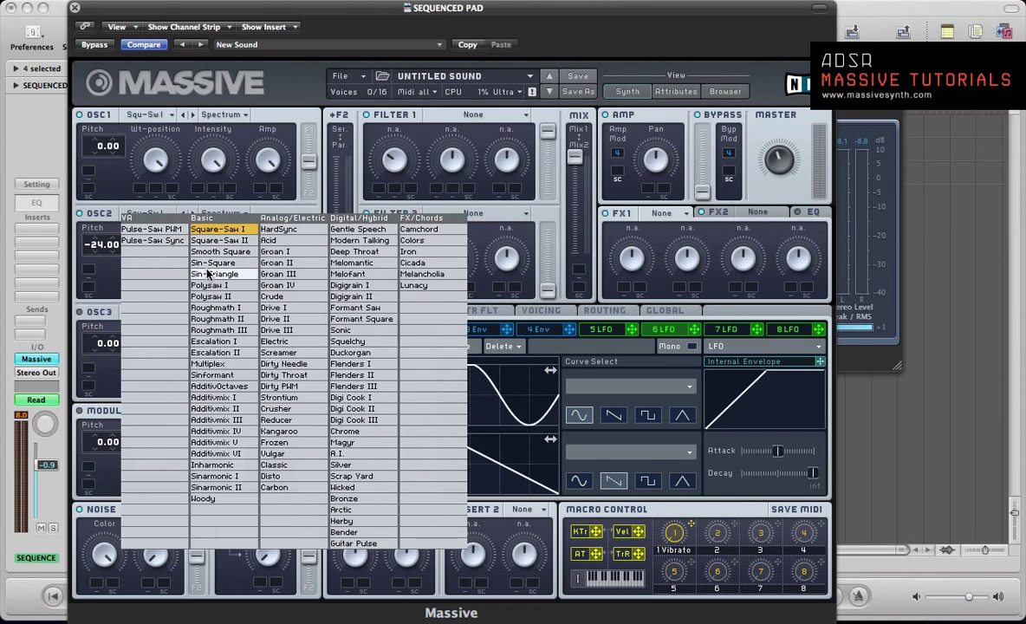
{"action": "left_click", "coordinate": [212, 273]}
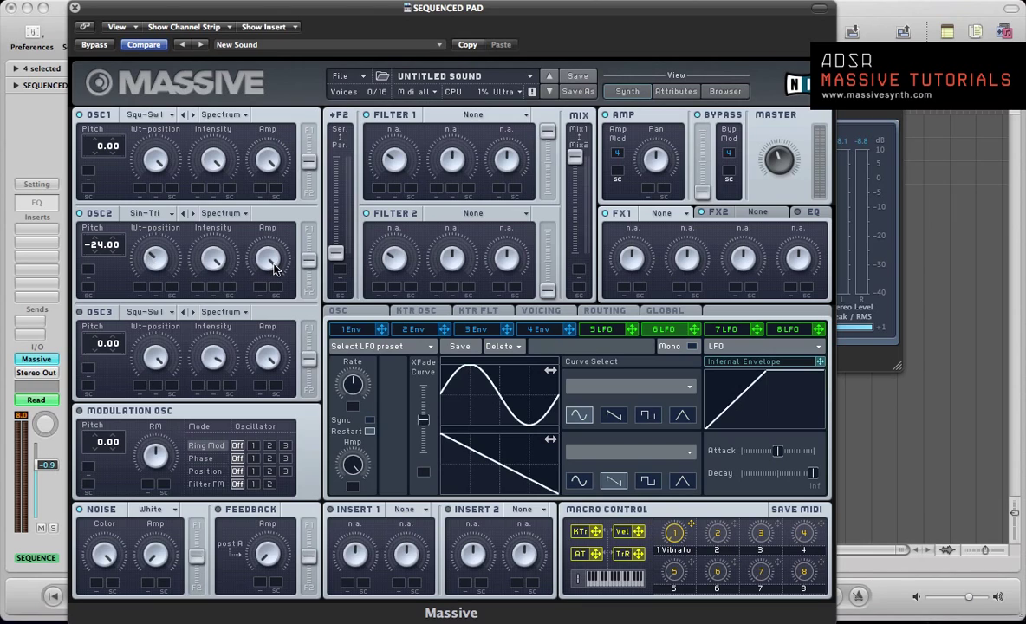
{"action": "left_click_drag", "start_coordinate": [274, 267], "coordinate": [271, 265]}
{"action": "left_click_drag", "start_coordinate": [271, 264], "coordinate": [270, 282]}
Step: Raise OSC3 pitch to 12.00 and adjust its wavetable position, intensity and amp level
{"action": "left_click_drag", "start_coordinate": [99, 346], "coordinate": [111, 343]}
{"action": "left_click_drag", "start_coordinate": [156, 354], "coordinate": [146, 340]}
{"action": "left_click_drag", "start_coordinate": [212, 357], "coordinate": [213, 381]}
{"action": "left_click_drag", "start_coordinate": [268, 356], "coordinate": [278, 410]}
{"action": "left_click_drag", "start_coordinate": [266, 358], "coordinate": [272, 355]}
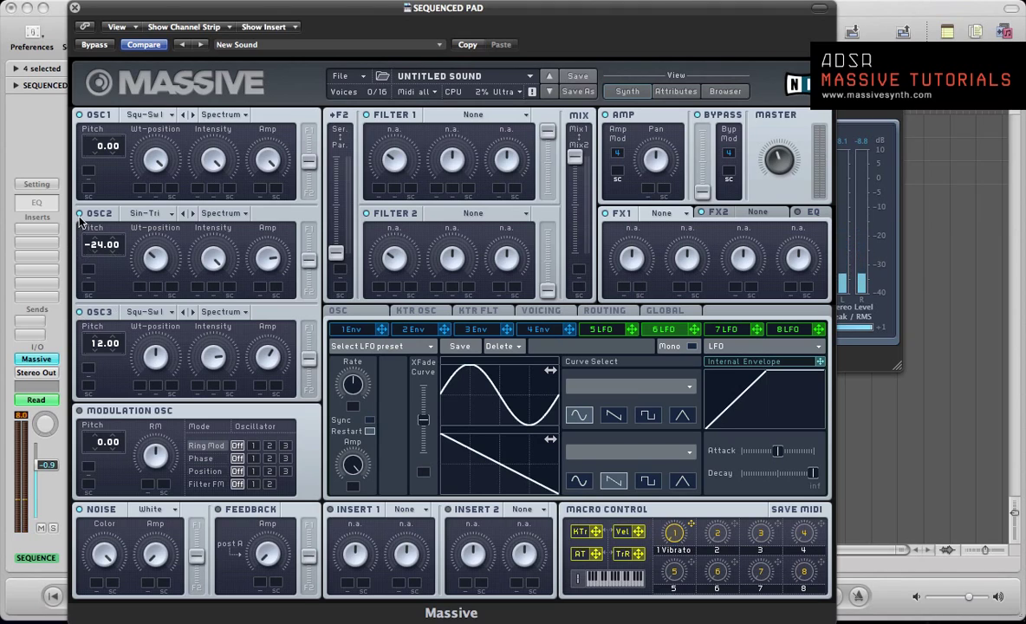
Step: Switch OSC1 off and back on to compare, then readjust its amp level
{"action": "left_click", "coordinate": [79, 115]}
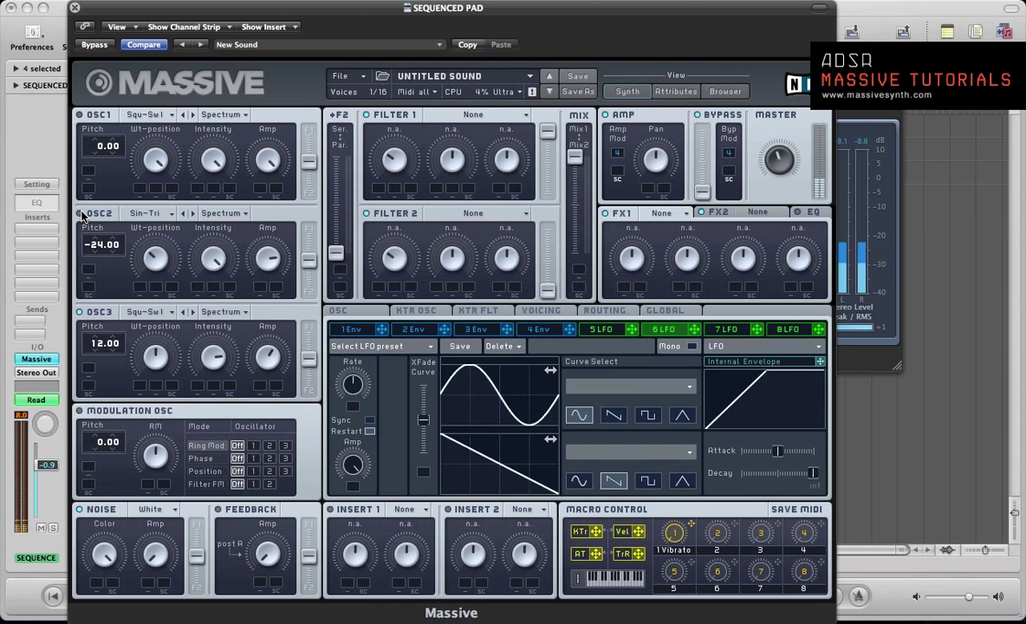
{"action": "left_click", "coordinate": [80, 115]}
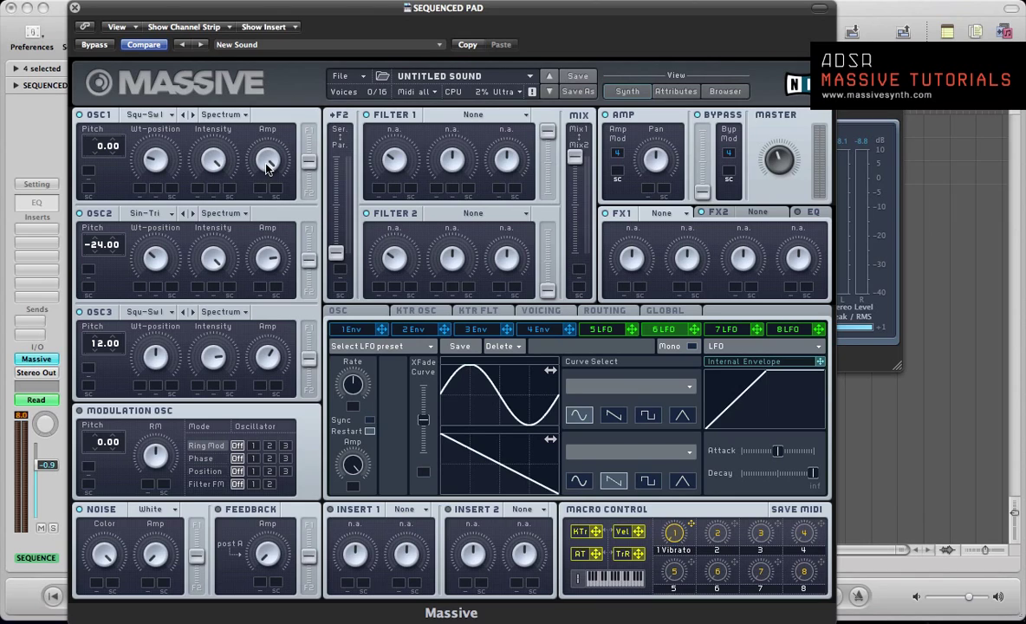
{"action": "mouse_move", "coordinate": [267, 169]}
{"action": "left_mouse_down"}
{"action": "mouse_move", "coordinate": [270, 201]}
{"action": "mouse_move", "coordinate": [269, 191]}
{"action": "left_mouse_up"}
Step: On the Voicing page, enable Monophon, set Unisono to 4, and widen the Pan Position spread
{"action": "left_click", "coordinate": [416, 310]}
{"action": "left_click", "coordinate": [541, 311]}
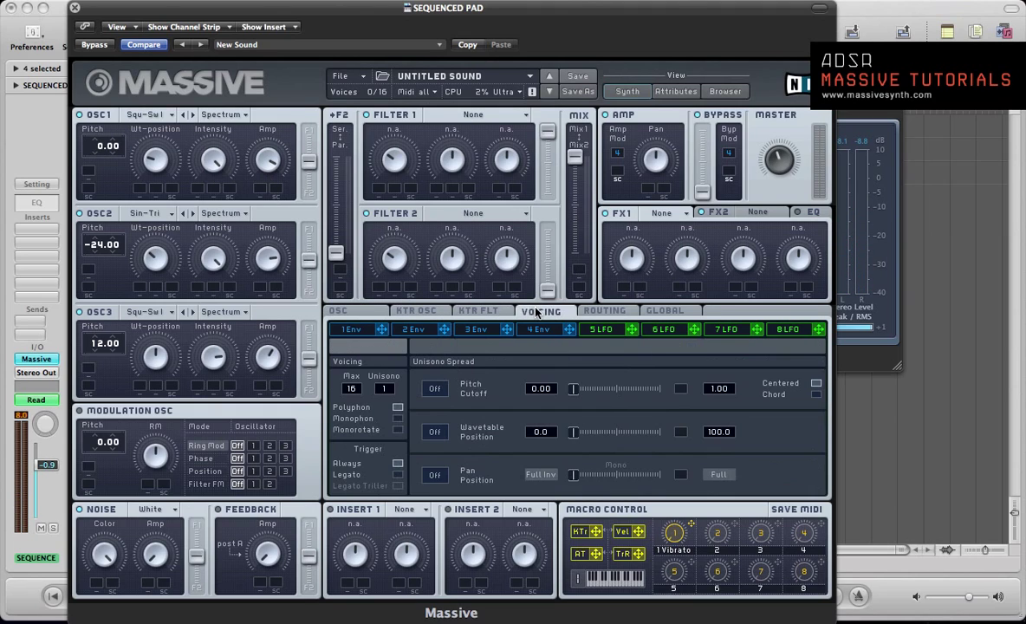
{"action": "left_click", "coordinate": [397, 419]}
{"action": "left_click_drag", "start_coordinate": [387, 391], "coordinate": [396, 378]}
{"action": "left_click", "coordinate": [435, 475]}
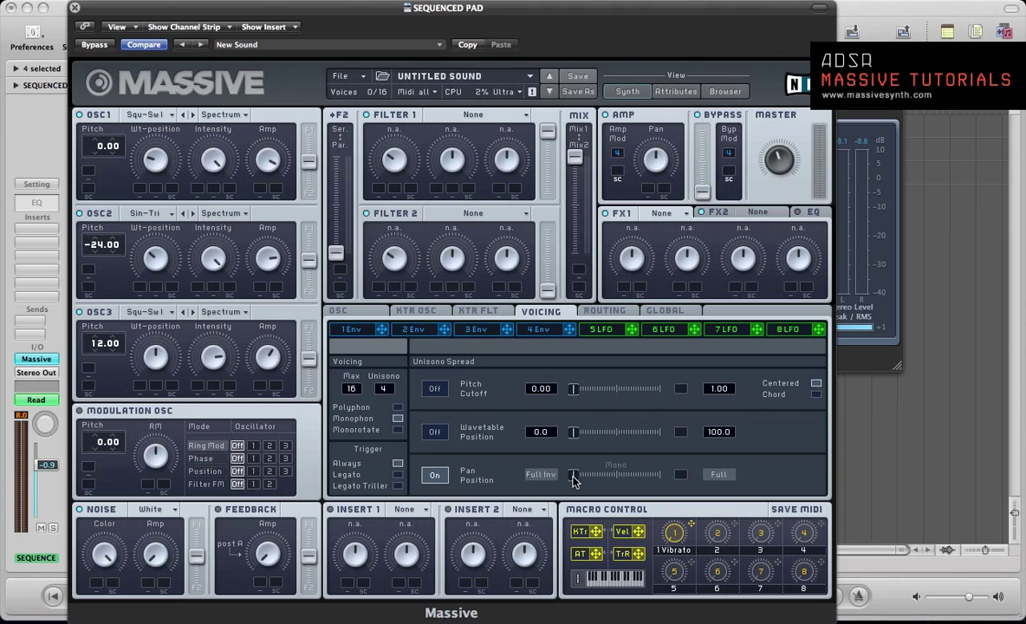
{"action": "left_click_drag", "start_coordinate": [573, 475], "coordinate": [596, 475]}
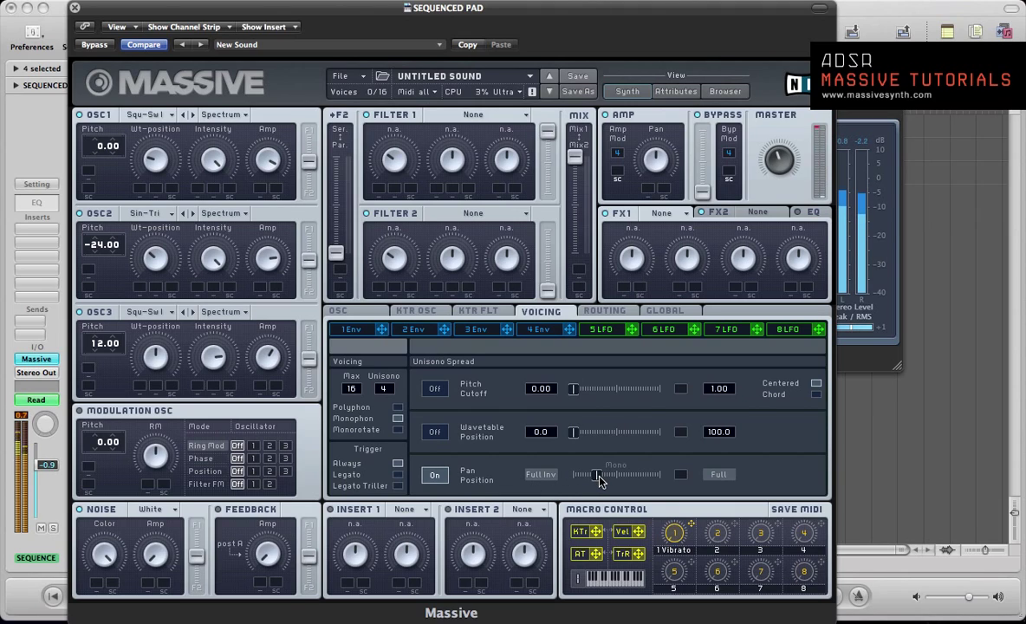
{"action": "left_click", "coordinate": [347, 310]}
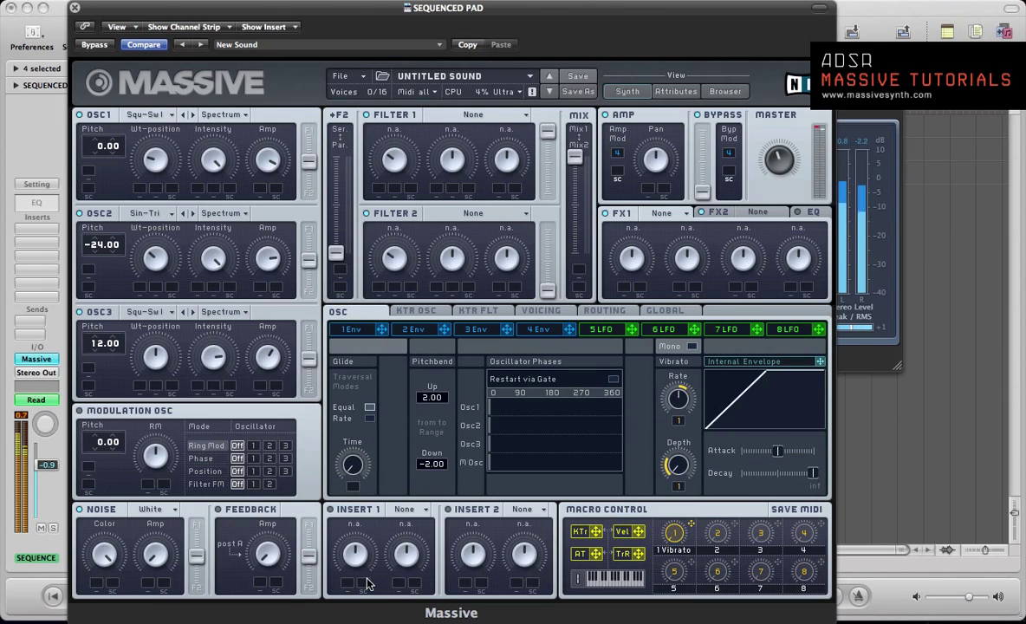
{"action": "left_click", "coordinate": [537, 333]}
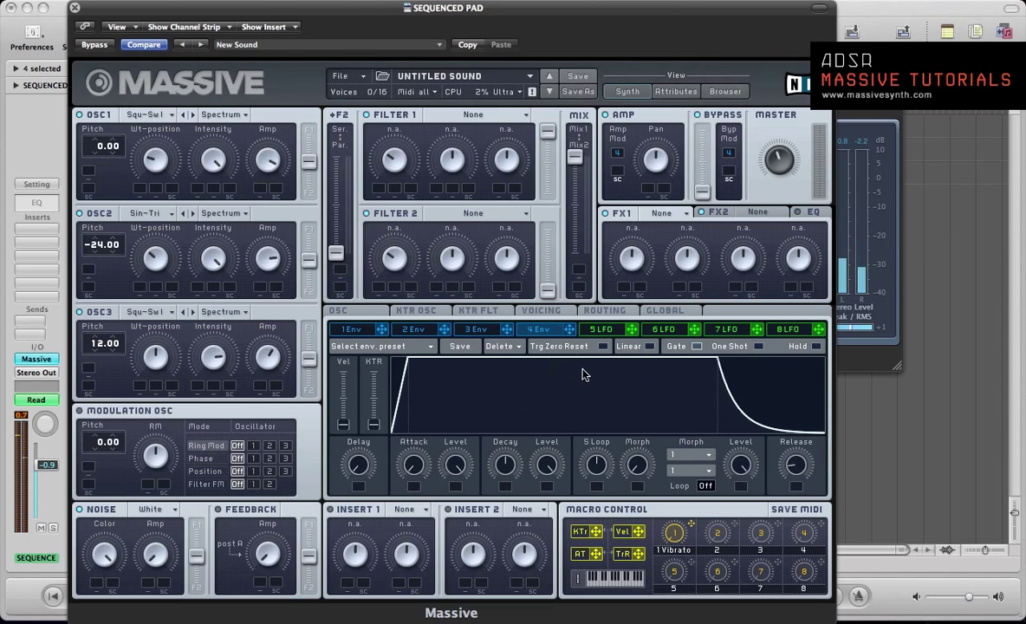
Step: Make slot 5 a Stepper on OSC1 pitch, synced at 1/32 with 8 steps
{"action": "left_click", "coordinate": [596, 331]}
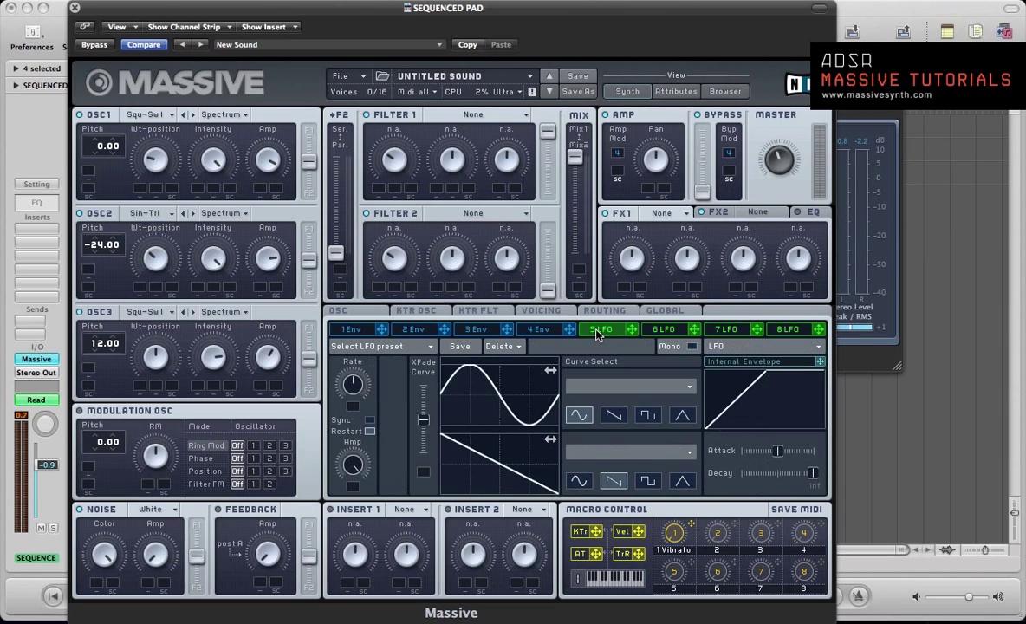
{"action": "left_click", "coordinate": [716, 345]}
{"action": "left_click", "coordinate": [723, 368]}
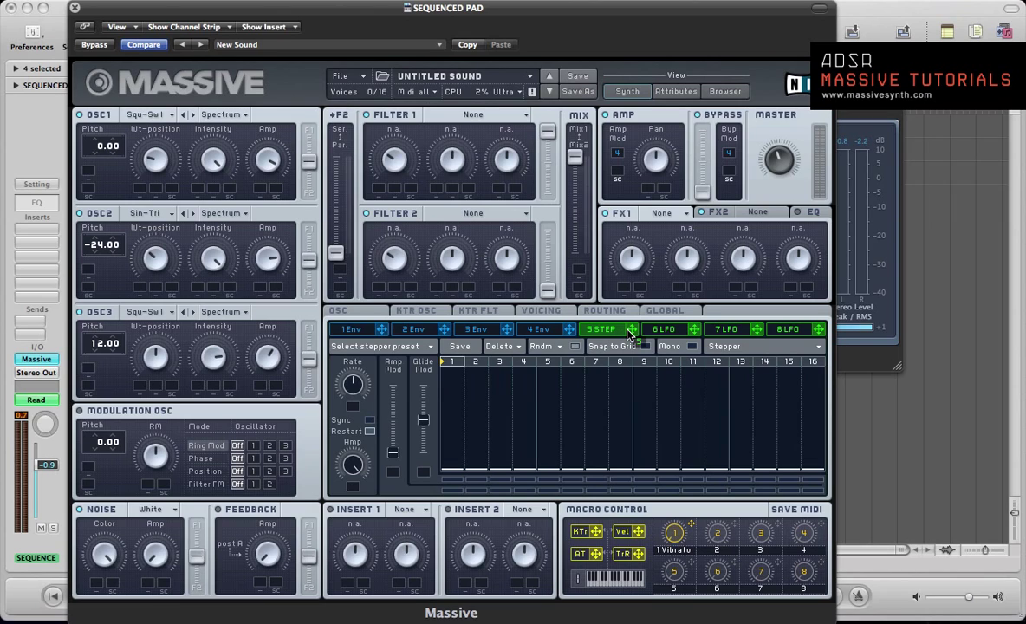
{"action": "left_click_drag", "start_coordinate": [631, 331], "coordinate": [113, 153]}
{"action": "left_click", "coordinate": [369, 420]}
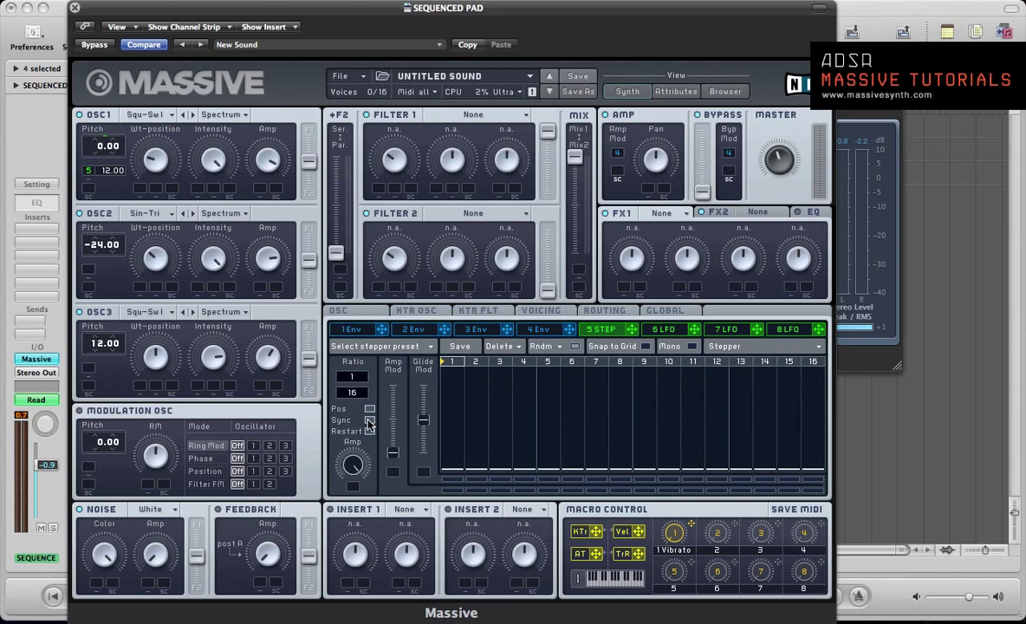
{"action": "left_click_drag", "start_coordinate": [361, 395], "coordinate": [362, 385]}
{"action": "left_click_drag", "start_coordinate": [815, 363], "coordinate": [606, 373]}
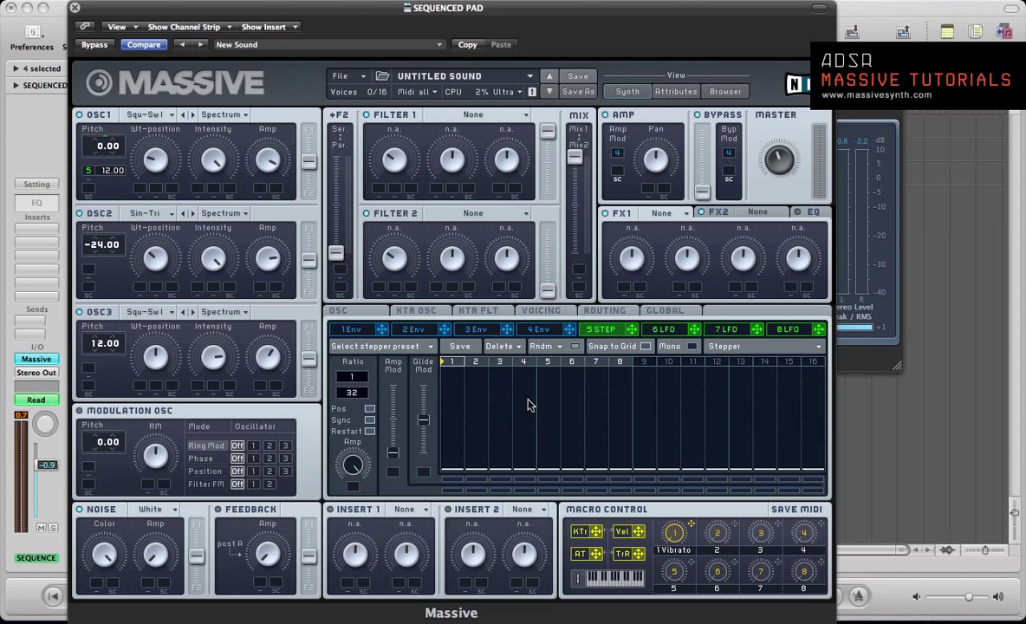
Step: Draw step values of roughly 3, 5, 7, 6, 4, 6 for steps 2–8, then lower step 7
{"action": "left_click", "coordinate": [476, 445]}
{"action": "left_click", "coordinate": [498, 427]}
{"action": "left_click", "coordinate": [547, 412]}
{"action": "left_click", "coordinate": [572, 411]}
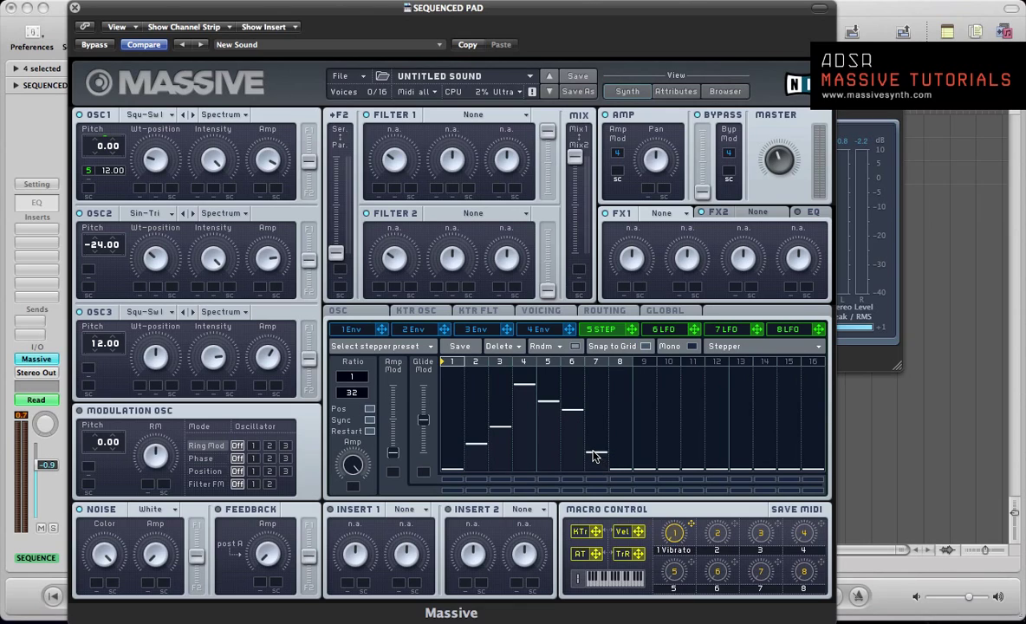
{"action": "left_click", "coordinate": [609, 435]}
{"action": "left_click", "coordinate": [620, 409]}
{"action": "left_click_drag", "start_coordinate": [597, 431], "coordinate": [599, 452]}
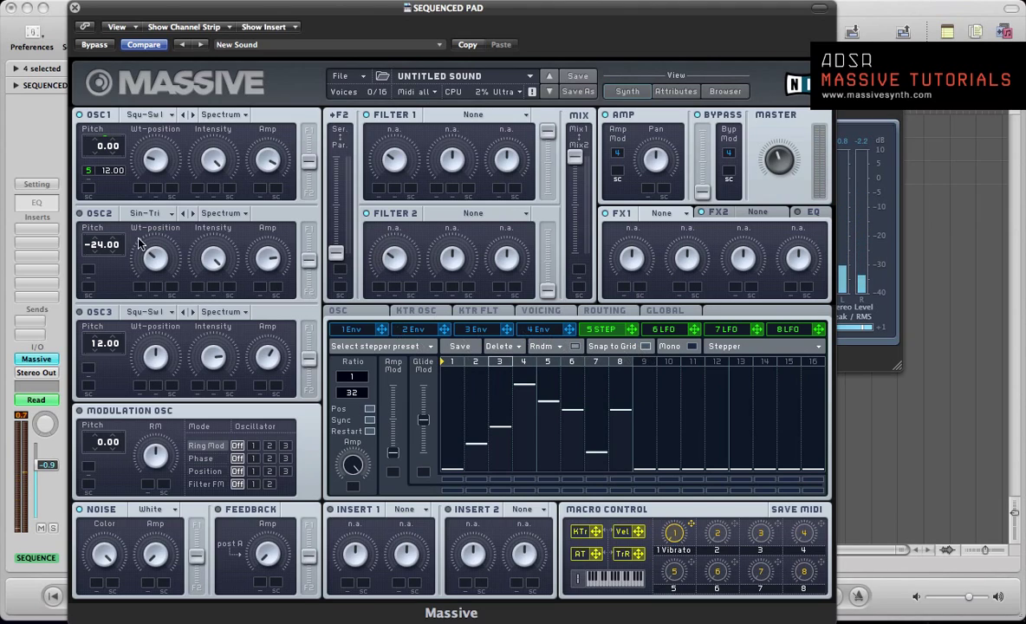
Step: Audition OSC2 and OSC3, then make slot 6 a tempo-synced Stepper
{"action": "left_click", "coordinate": [79, 212]}
{"action": "left_click", "coordinate": [79, 311]}
{"action": "left_click", "coordinate": [676, 330]}
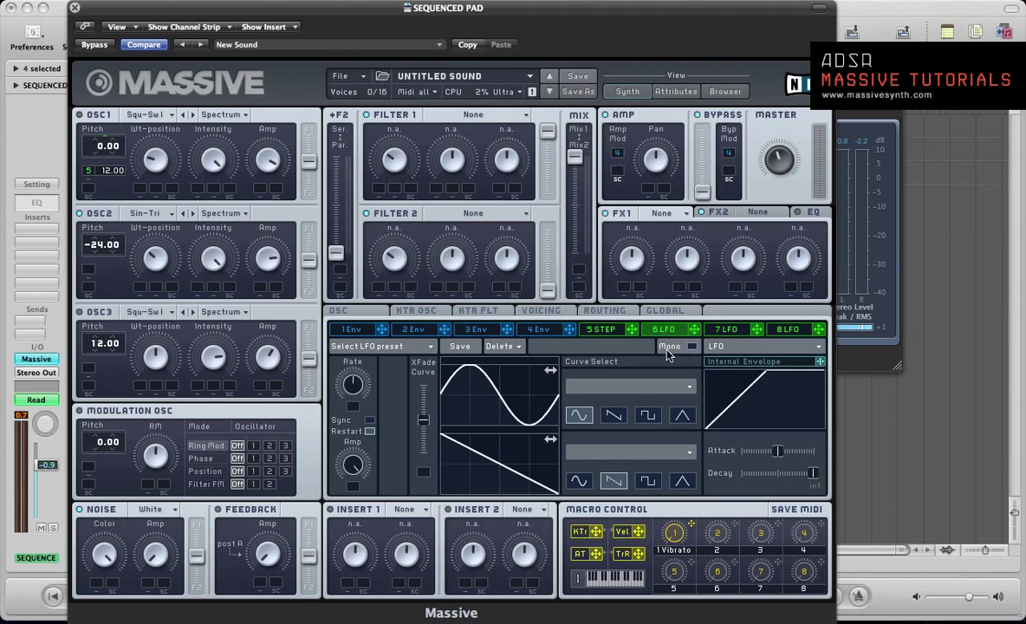
{"action": "left_click", "coordinate": [710, 346]}
{"action": "left_click", "coordinate": [719, 363]}
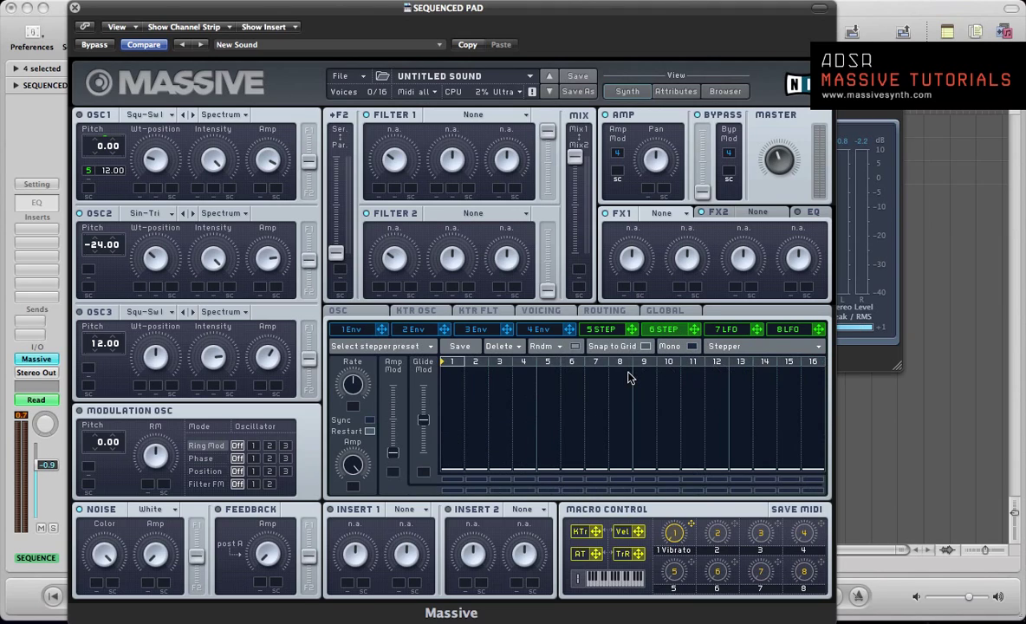
{"action": "left_click", "coordinate": [368, 421]}
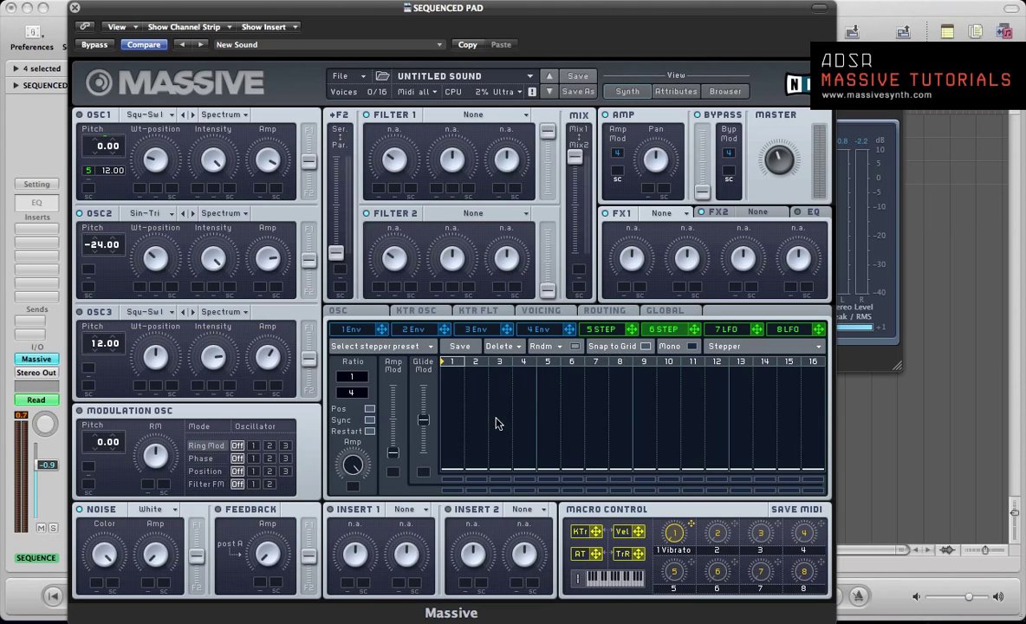
Step: Draw a rising four-level 16-step pattern in 6 STEP and route it to OSC2 pitch
{"action": "left_click", "coordinate": [449, 438]}
{"action": "mouse_move", "coordinate": [462, 445]}
{"action": "left_mouse_down"}
{"action": "mouse_move", "coordinate": [536, 444]}
{"action": "mouse_move", "coordinate": [550, 437]}
{"action": "mouse_move", "coordinate": [549, 401]}
{"action": "mouse_move", "coordinate": [628, 417]}
{"action": "left_mouse_up"}
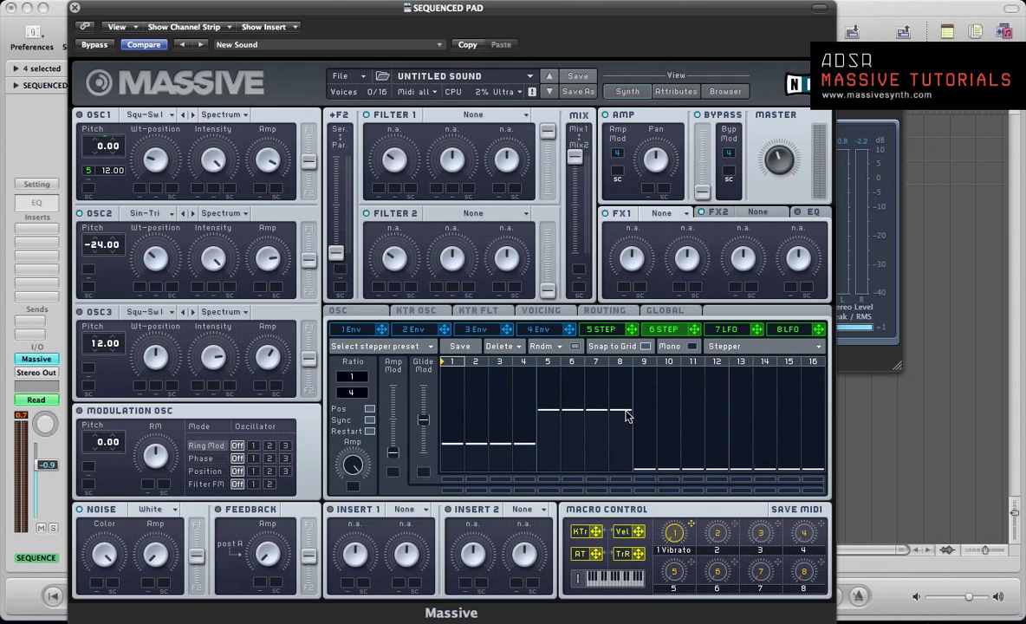
{"action": "mouse_move", "coordinate": [631, 423]}
{"action": "left_mouse_down"}
{"action": "mouse_move", "coordinate": [713, 428]}
{"action": "mouse_move", "coordinate": [738, 364]}
{"action": "mouse_move", "coordinate": [768, 368]}
{"action": "left_mouse_up"}
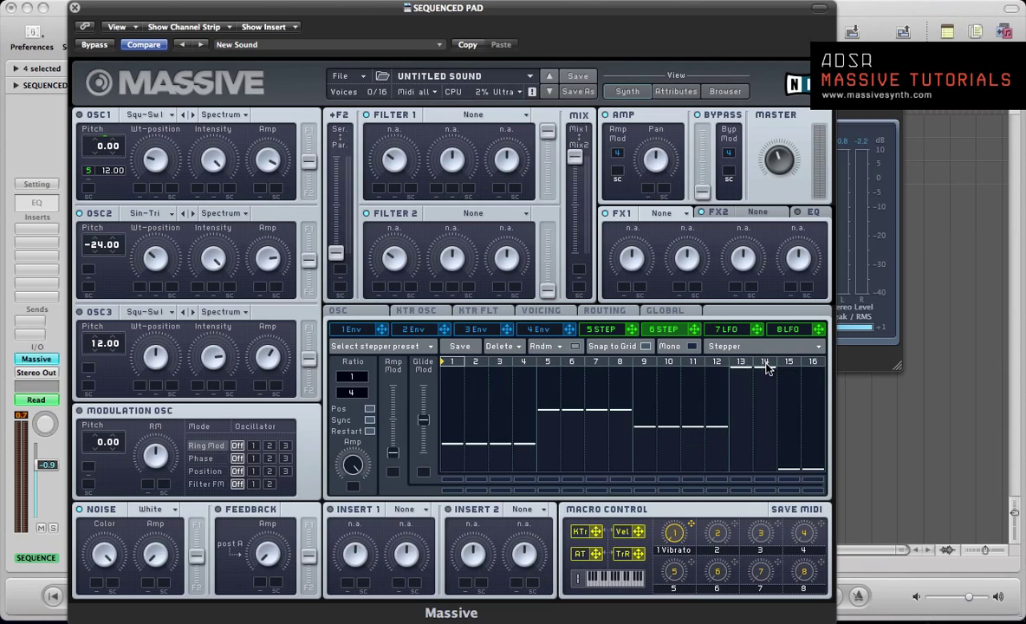
{"action": "mouse_move", "coordinate": [777, 413]}
{"action": "left_mouse_down"}
{"action": "mouse_move", "coordinate": [788, 387]}
{"action": "mouse_move", "coordinate": [812, 390]}
{"action": "left_mouse_up"}
{"action": "left_click_drag", "start_coordinate": [695, 329], "coordinate": [102, 244]}
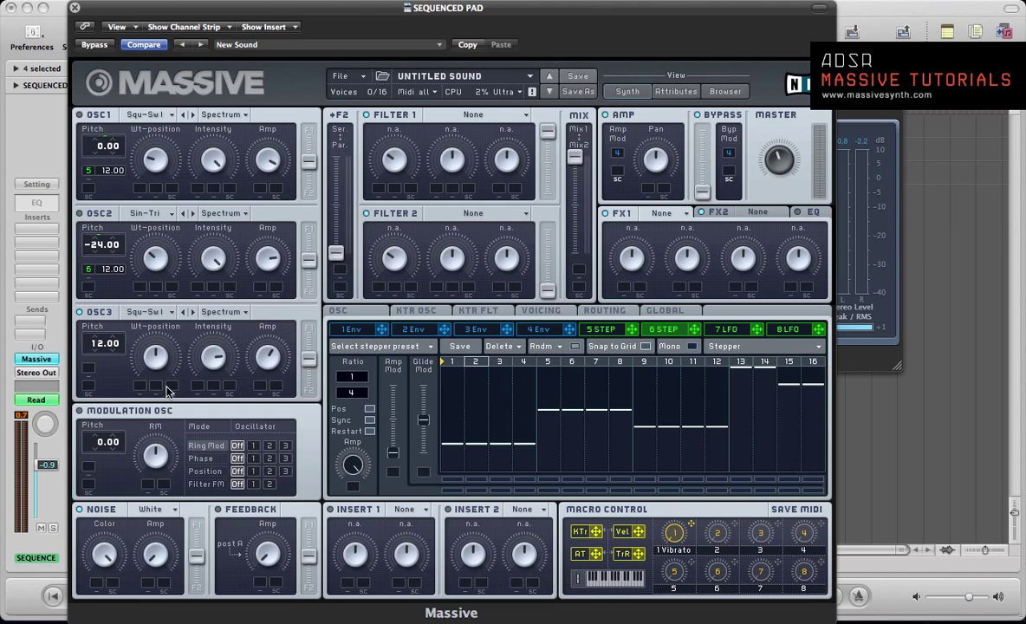
Step: Make slot 7 a Stepper synced to tempo
{"action": "left_click", "coordinate": [735, 329]}
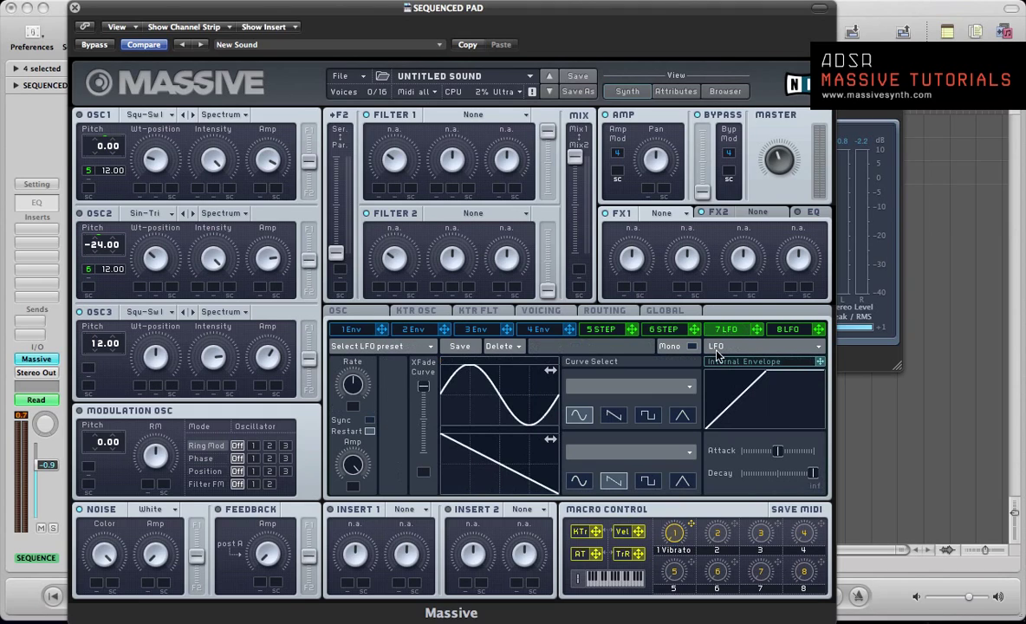
{"action": "left_click", "coordinate": [721, 346]}
{"action": "left_click", "coordinate": [725, 372]}
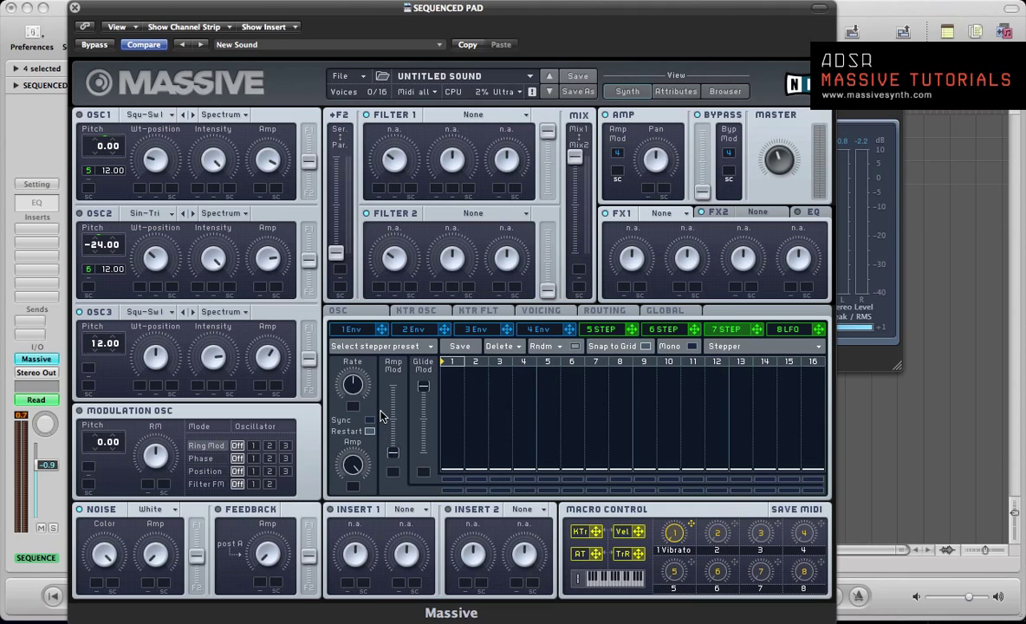
{"action": "left_click", "coordinate": [370, 419]}
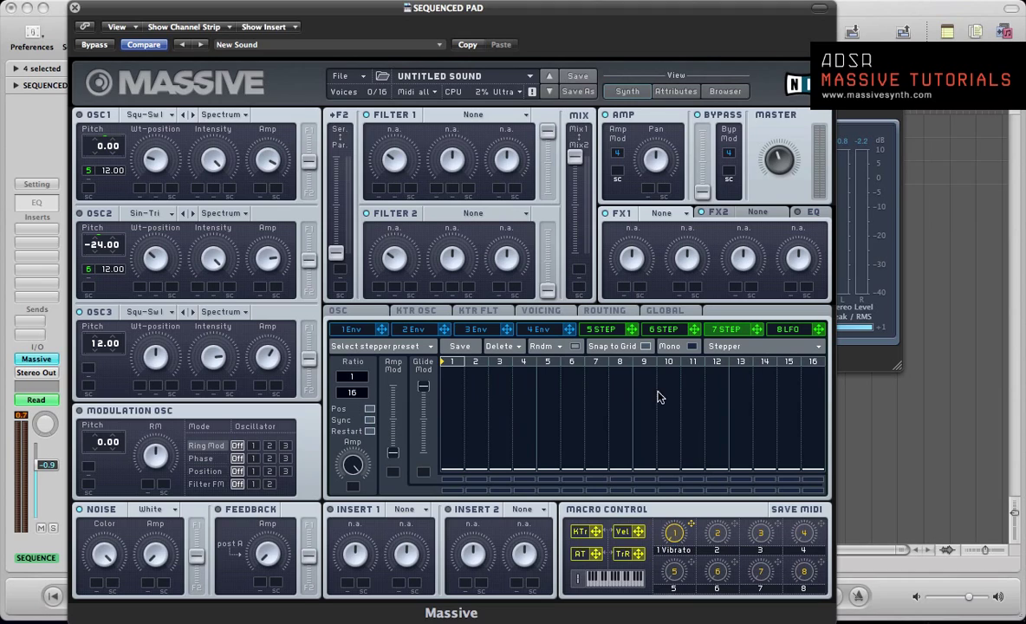
Step: Copy stepper 5's pattern and paste it into 7 STEP
{"action": "left_click", "coordinate": [613, 333]}
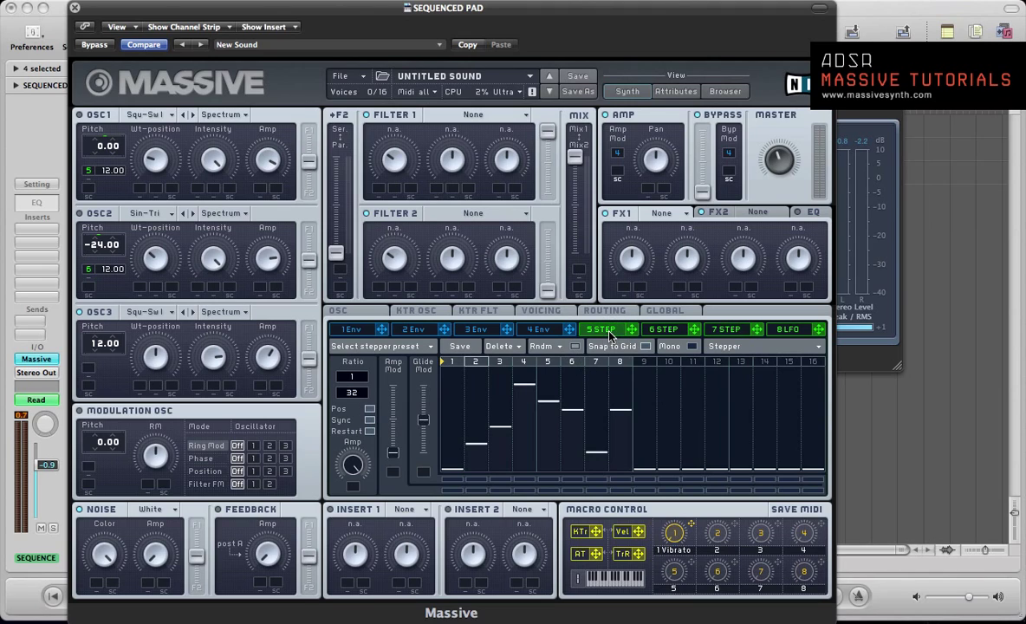
{"action": "left_click", "coordinate": [722, 329]}
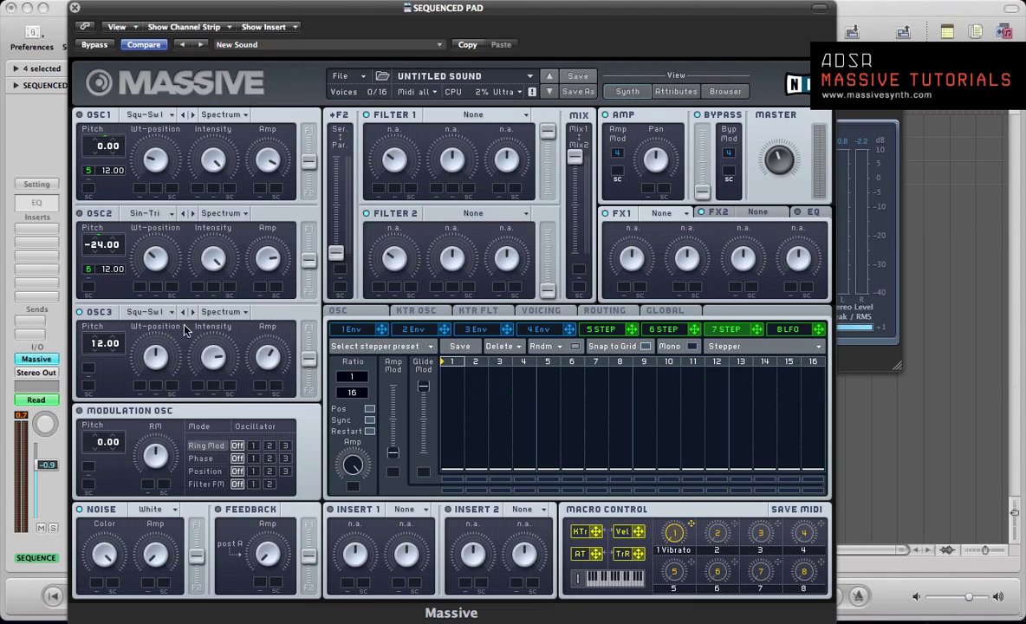
{"action": "left_click", "coordinate": [600, 329]}
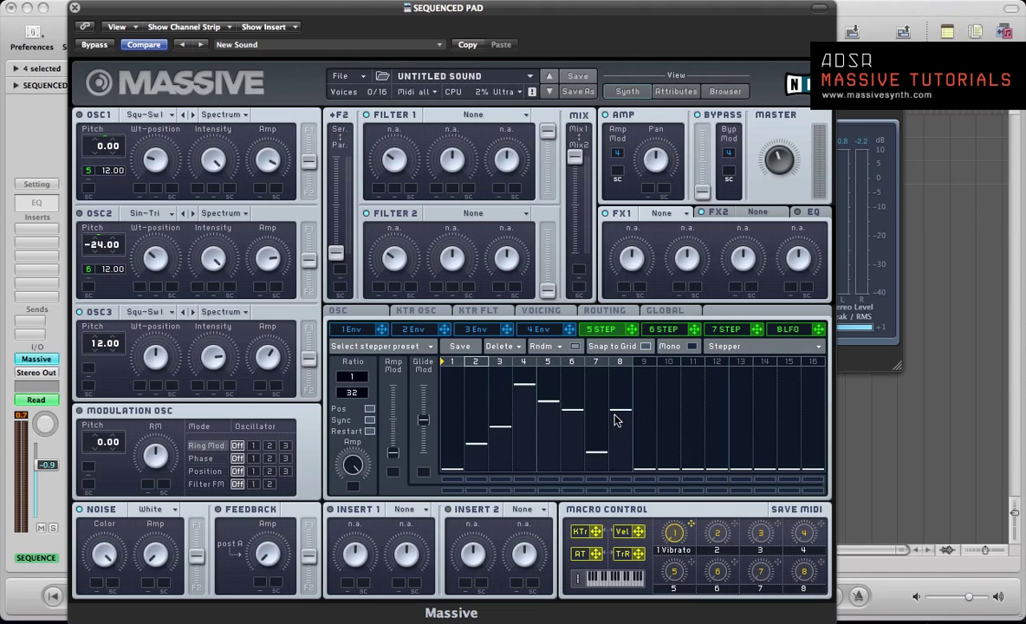
{"action": "left_click", "coordinate": [725, 330]}
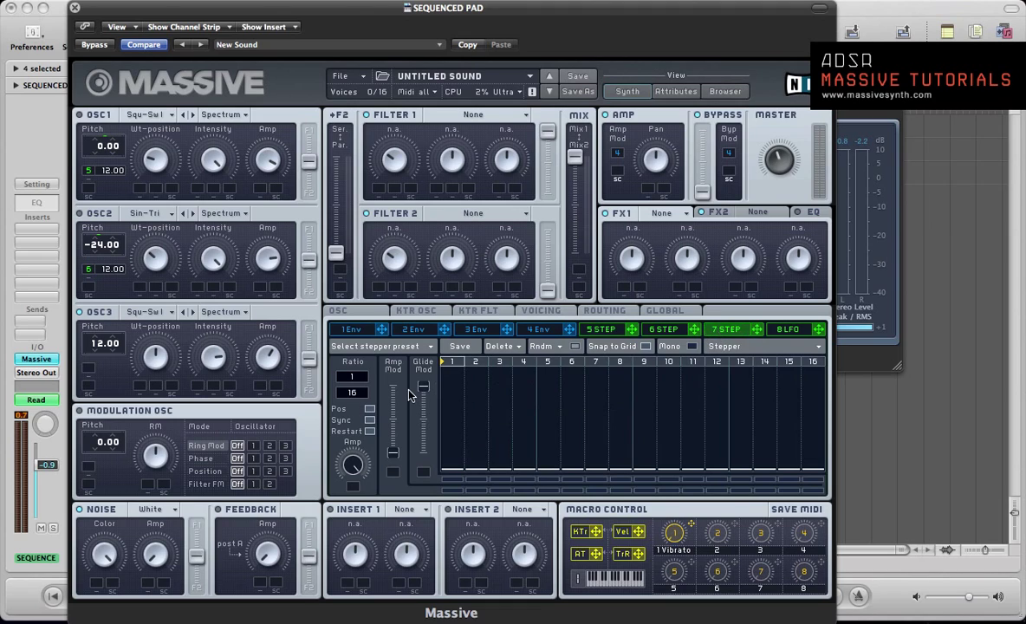
{"action": "left_click", "coordinate": [600, 334]}
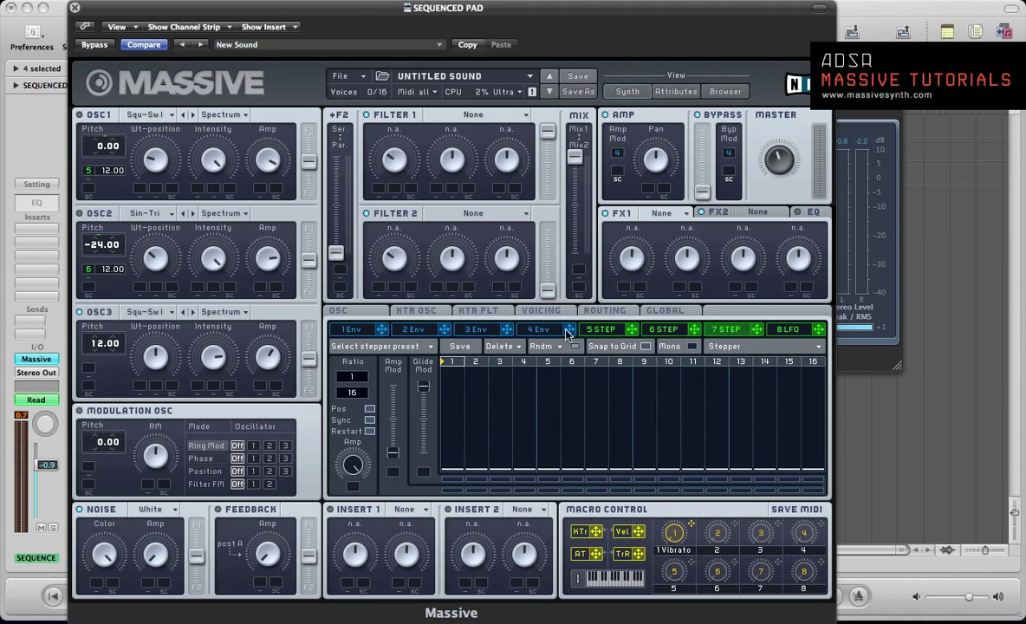
{"action": "left_click", "coordinate": [359, 347]}
{"action": "left_click", "coordinate": [359, 347]}
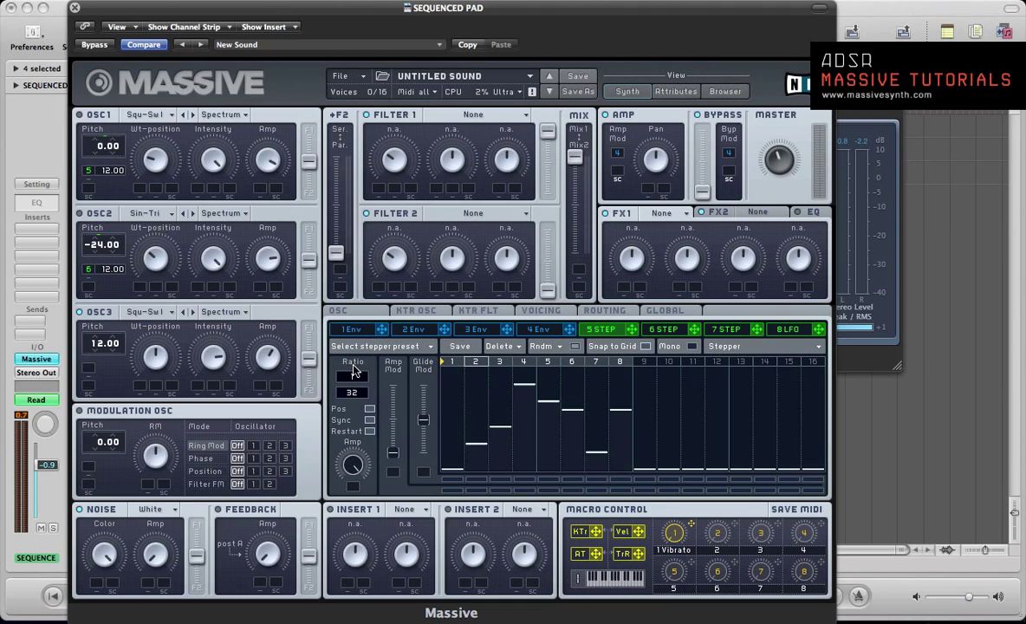
{"action": "left_click", "coordinate": [725, 329]}
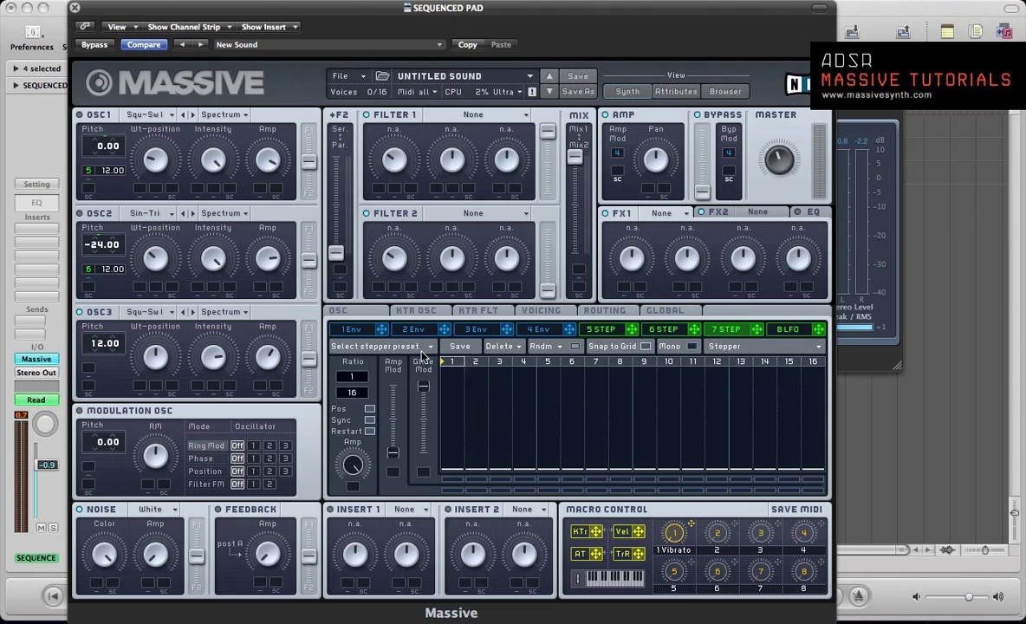
{"action": "left_click", "coordinate": [372, 346]}
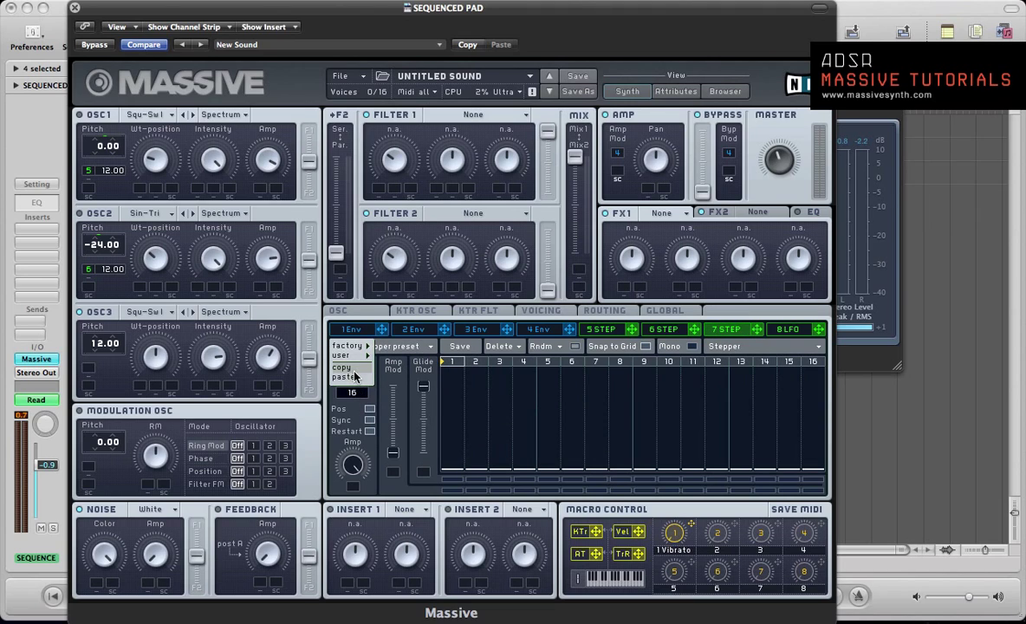
{"action": "left_click", "coordinate": [347, 376]}
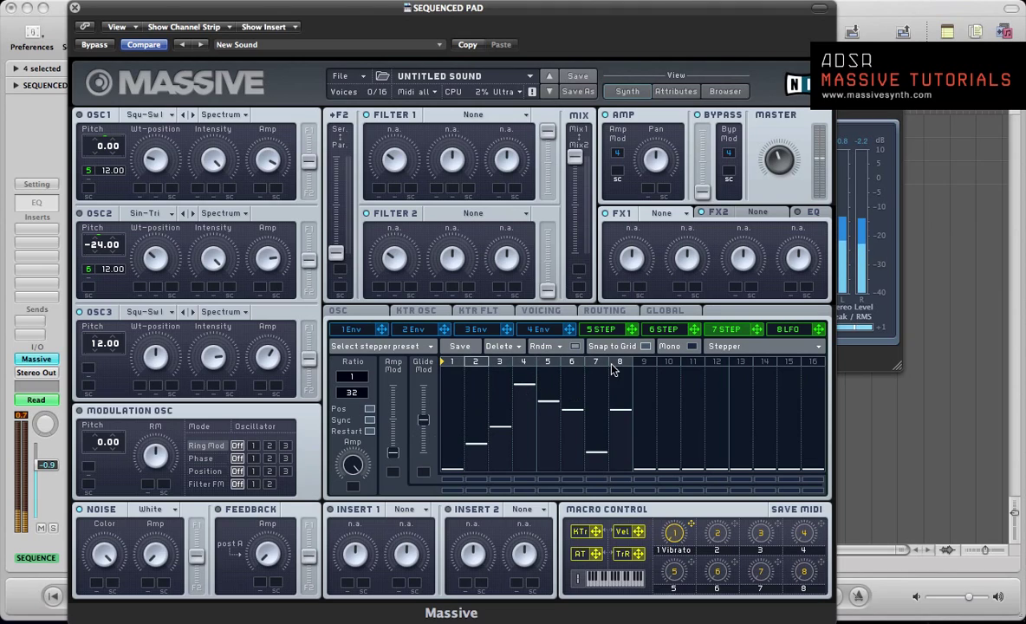
Step: Route 7 STEP to OSC3 pitch with a 12.00 modulation amount
{"action": "left_click_drag", "start_coordinate": [756, 329], "coordinate": [106, 372]}
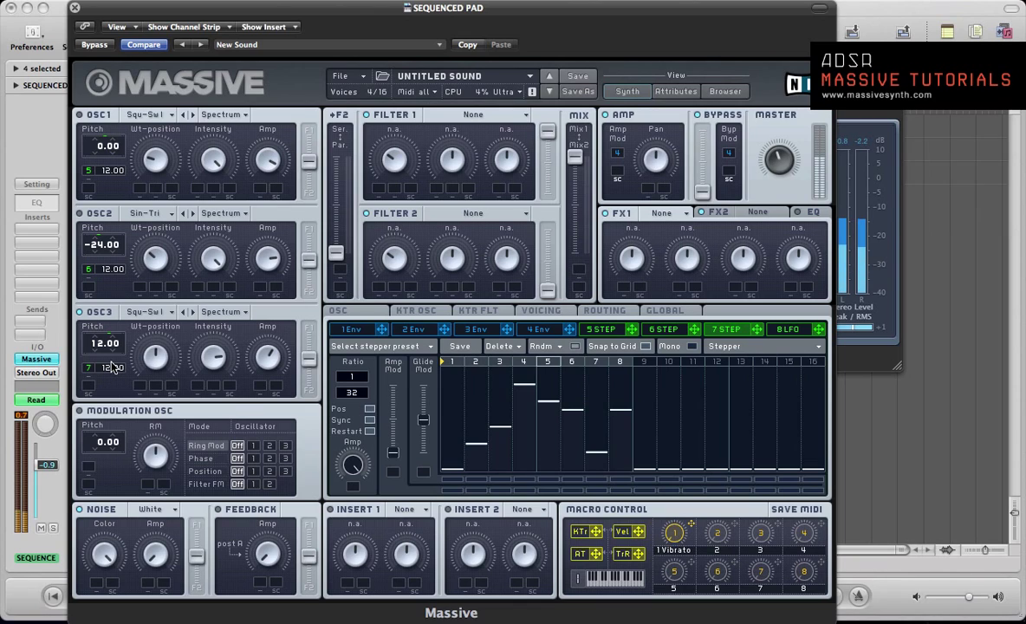
{"action": "left_click_drag", "start_coordinate": [352, 393], "coordinate": [353, 413]}
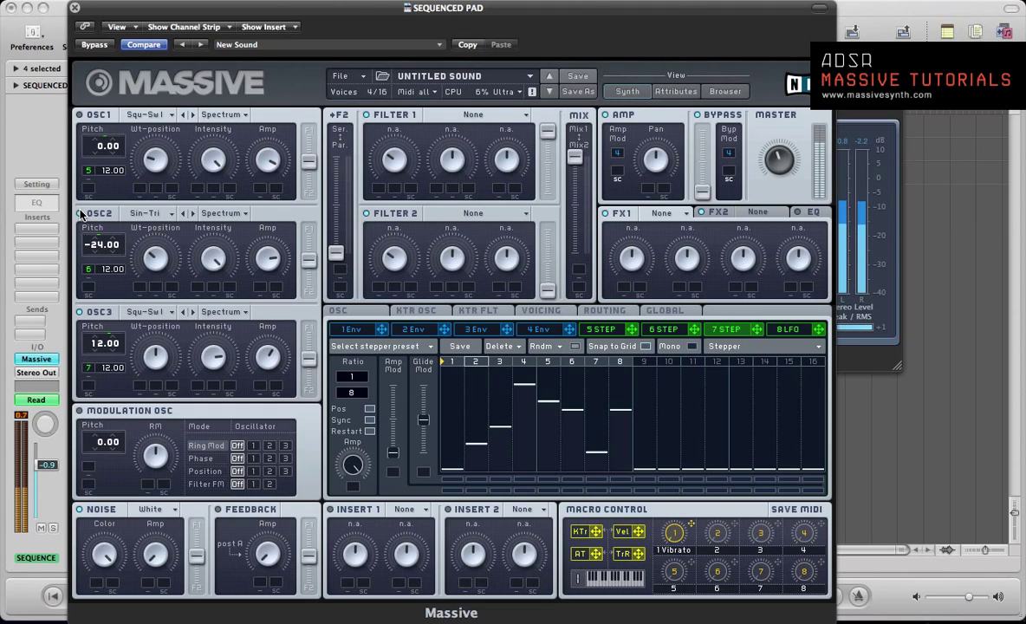
{"action": "left_click", "coordinate": [676, 330]}
{"action": "left_click", "coordinate": [728, 330]}
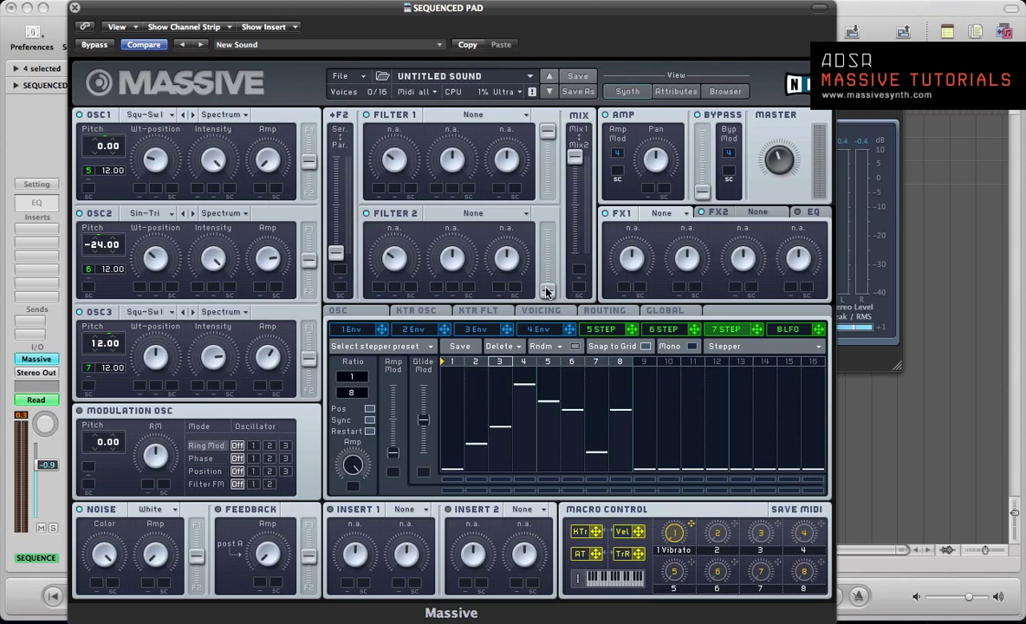
Step: Make slot 8 a Performer on OSC1 amp, synced at 1/32
{"action": "left_click", "coordinate": [786, 334]}
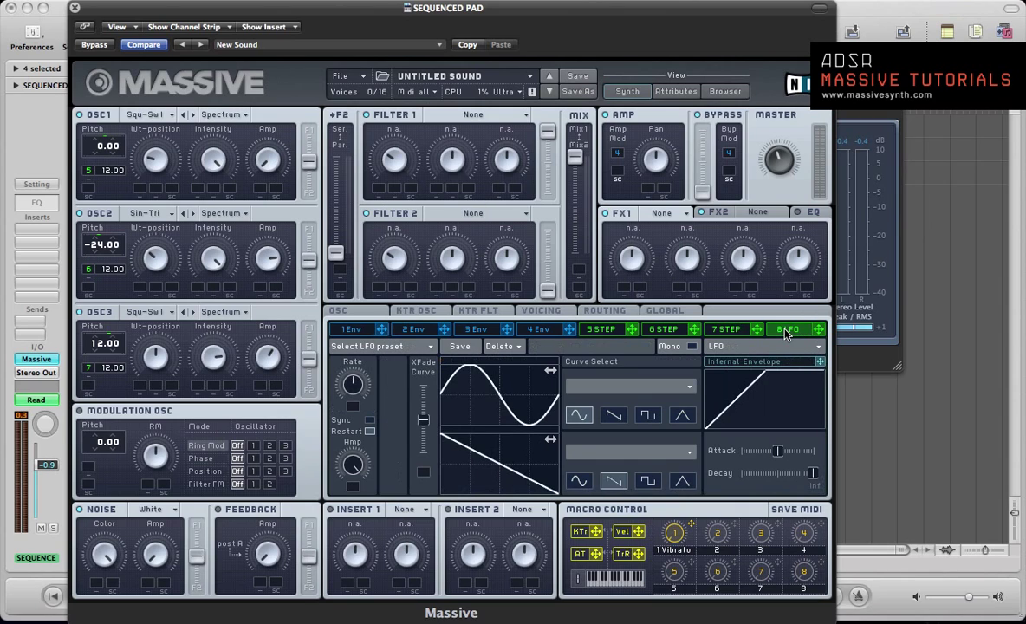
{"action": "left_click", "coordinate": [732, 347]}
{"action": "left_click", "coordinate": [726, 354]}
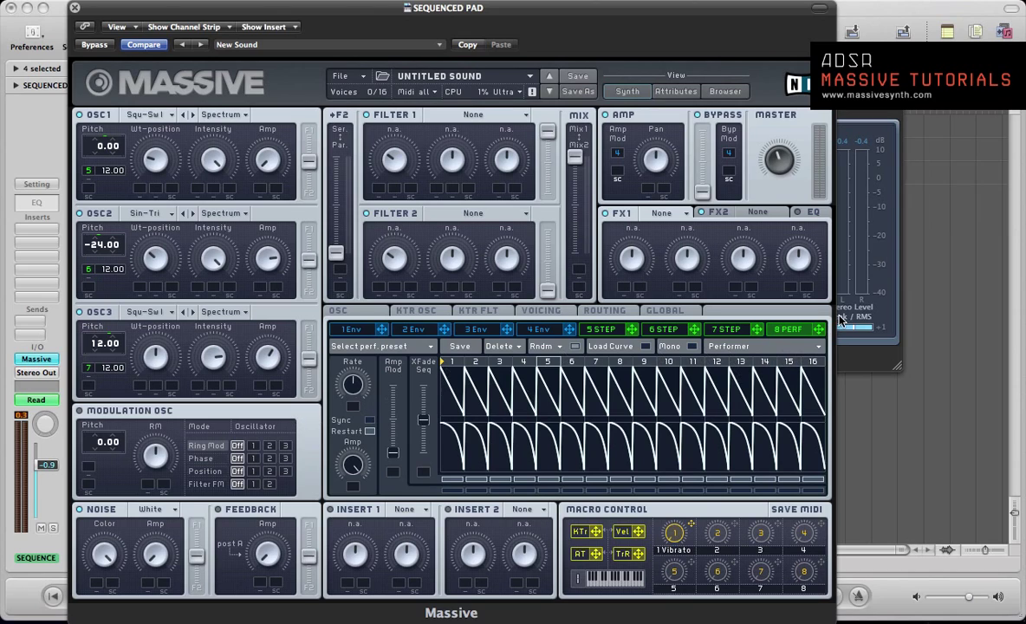
{"action": "left_click_drag", "start_coordinate": [757, 330], "coordinate": [262, 188]}
{"action": "left_click", "coordinate": [368, 423]}
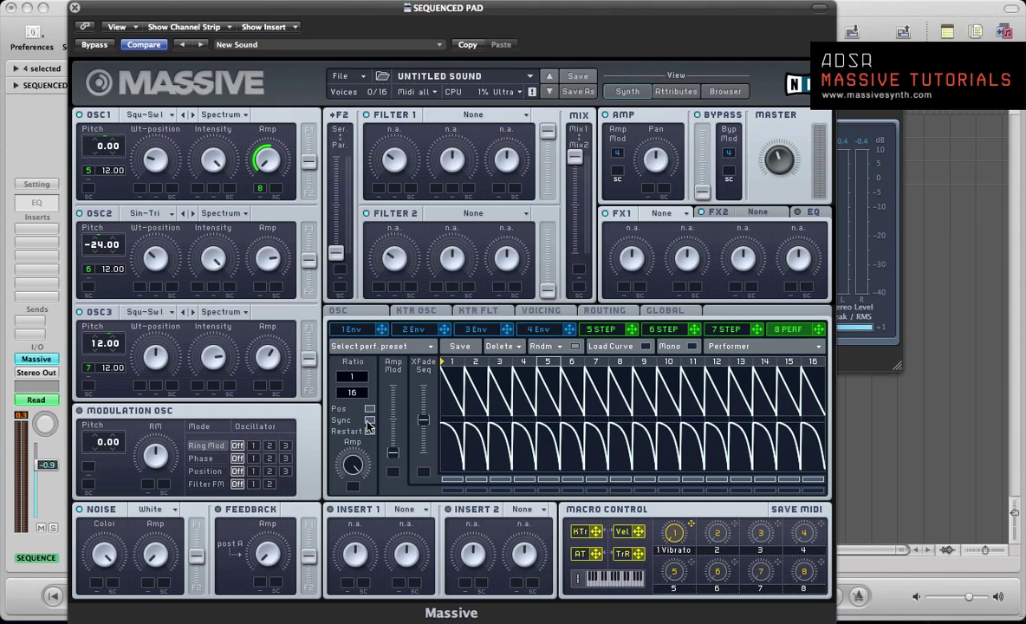
{"action": "left_click_drag", "start_coordinate": [355, 399], "coordinate": [363, 396]}
Step: Raise the performer's XFade Seq and load a decaying curve shape into its steps
{"action": "left_click", "coordinate": [600, 329]}
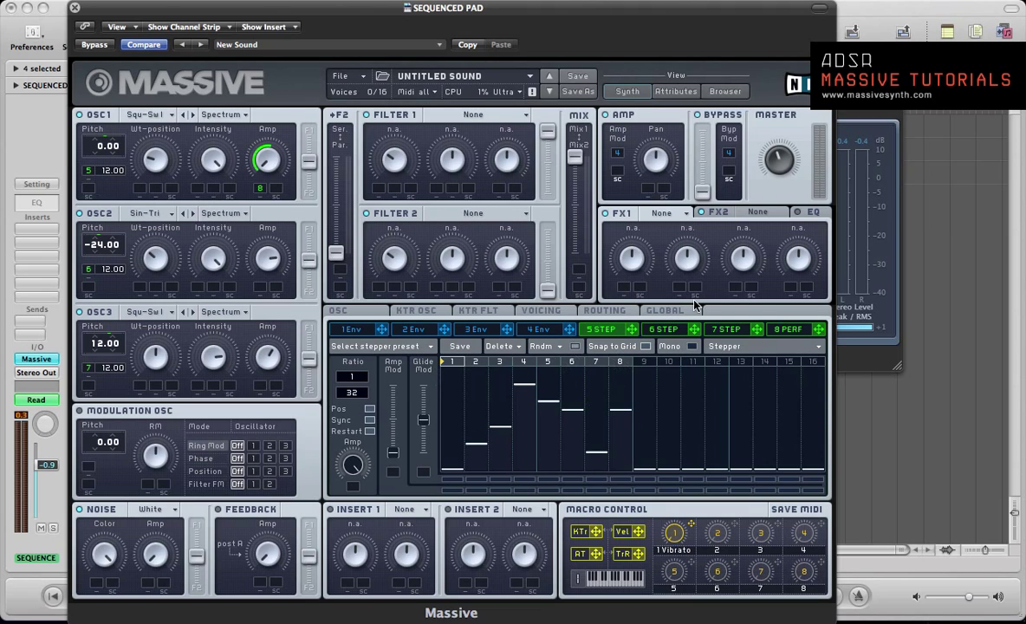
{"action": "left_click", "coordinate": [792, 333]}
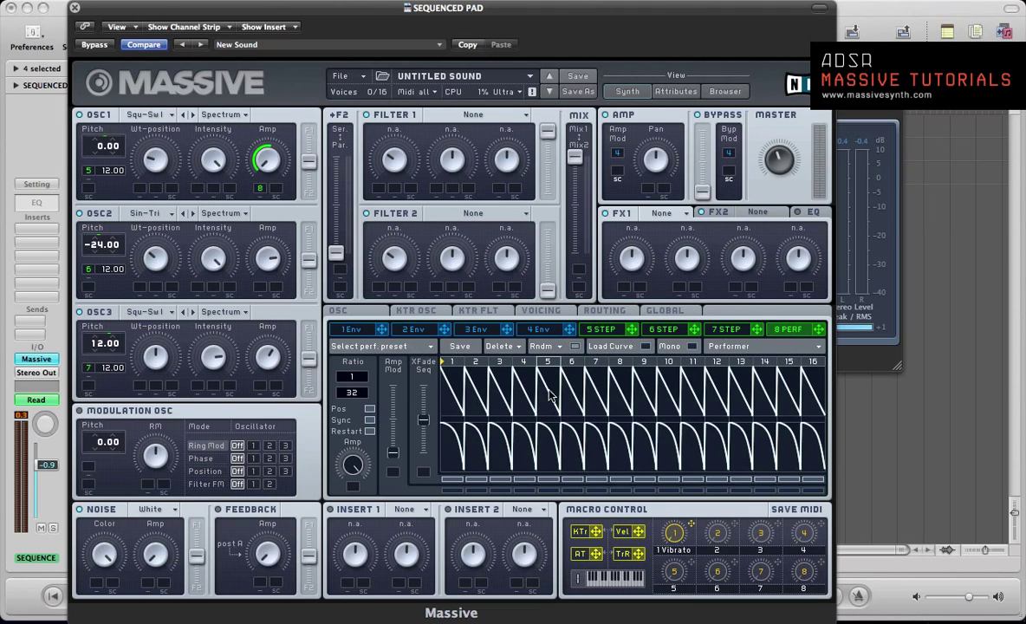
{"action": "mouse_move", "coordinate": [424, 422]}
{"action": "left_mouse_down"}
{"action": "mouse_move", "coordinate": [428, 385]}
{"action": "mouse_move", "coordinate": [426, 402]}
{"action": "left_mouse_up"}
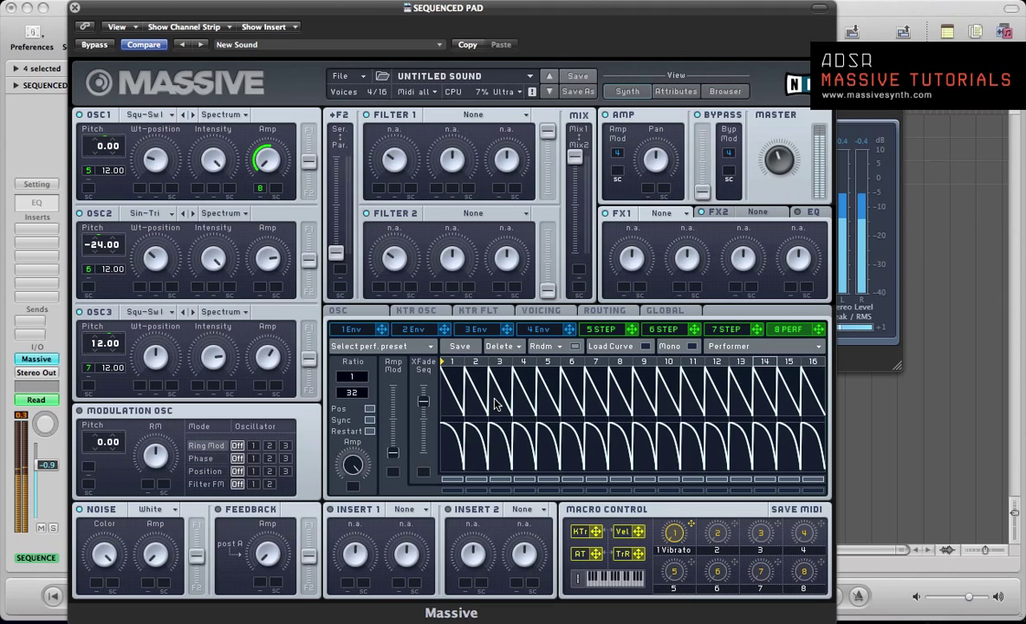
{"action": "left_click", "coordinate": [645, 347]}
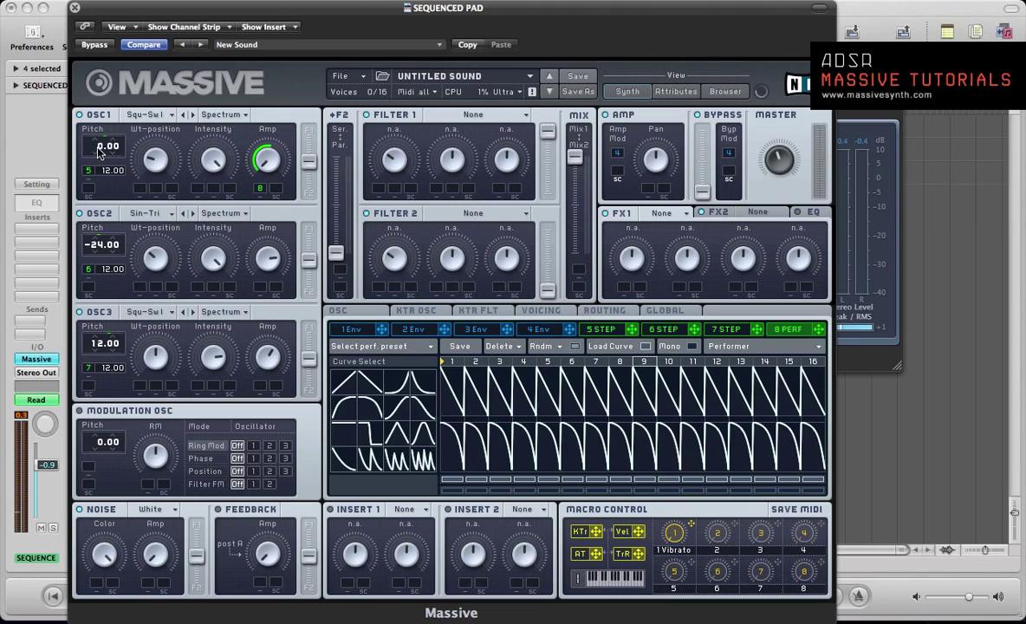
{"action": "left_click", "coordinate": [418, 374]}
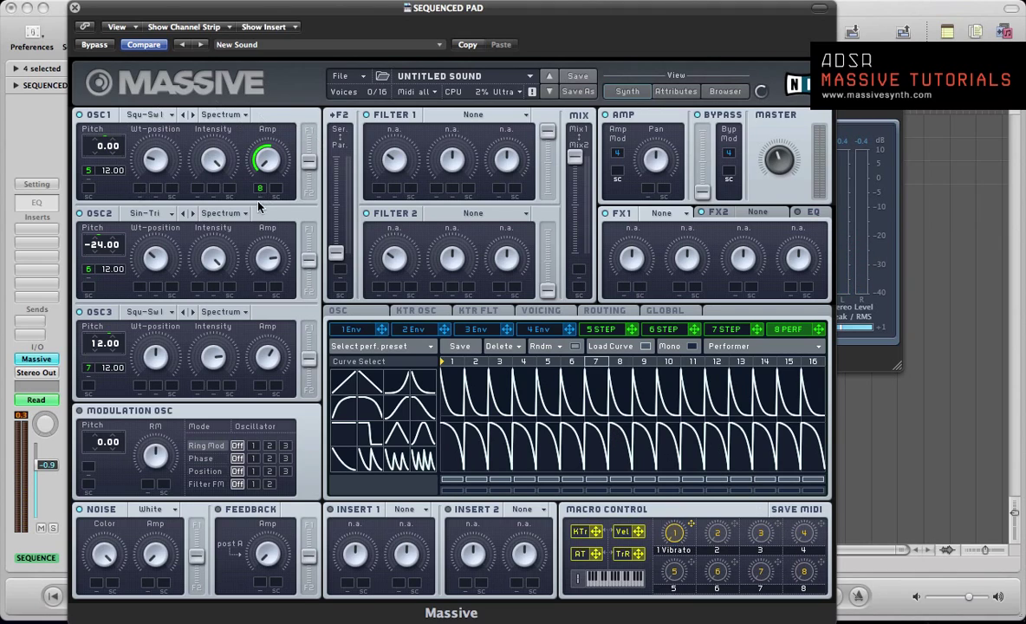
Step: Close the curve shape panel and assign Macro 3 to OSC1's amplitude modulation beside the 8 PERF slot
{"action": "left_click", "coordinate": [646, 347]}
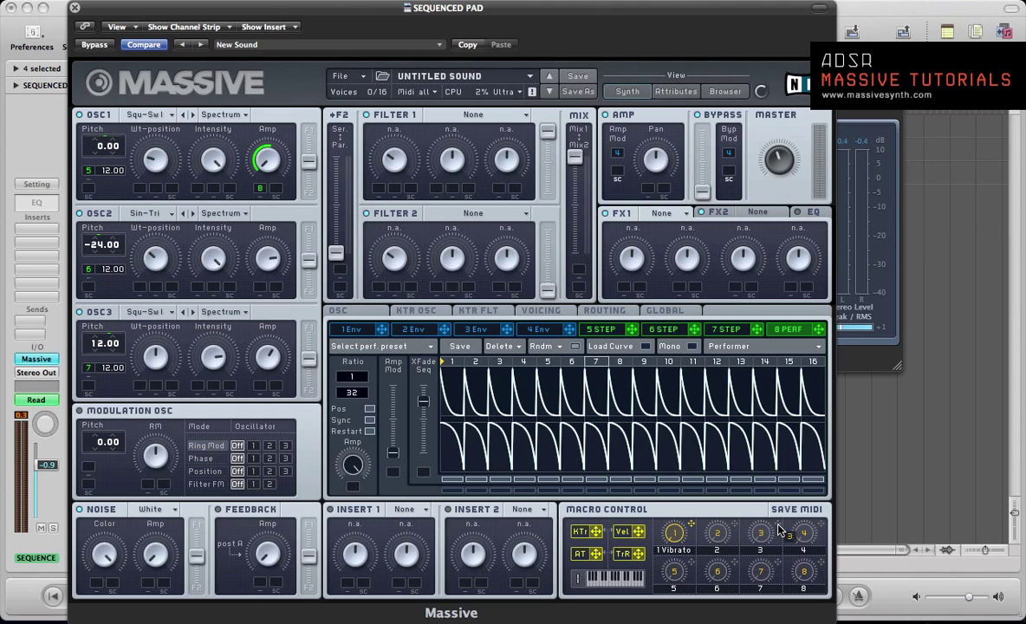
{"action": "left_click_drag", "start_coordinate": [778, 531], "coordinate": [277, 191]}
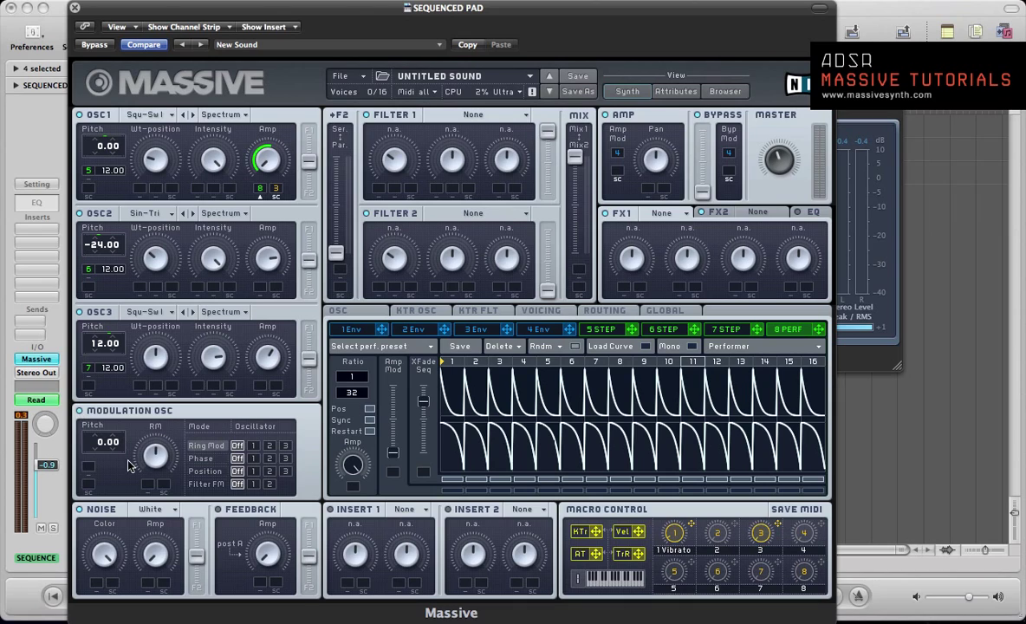
Step: Switch the Modulation OSC to Position mode, applied to oscillator 3
{"action": "left_click", "coordinate": [206, 471]}
{"action": "left_click", "coordinate": [287, 471]}
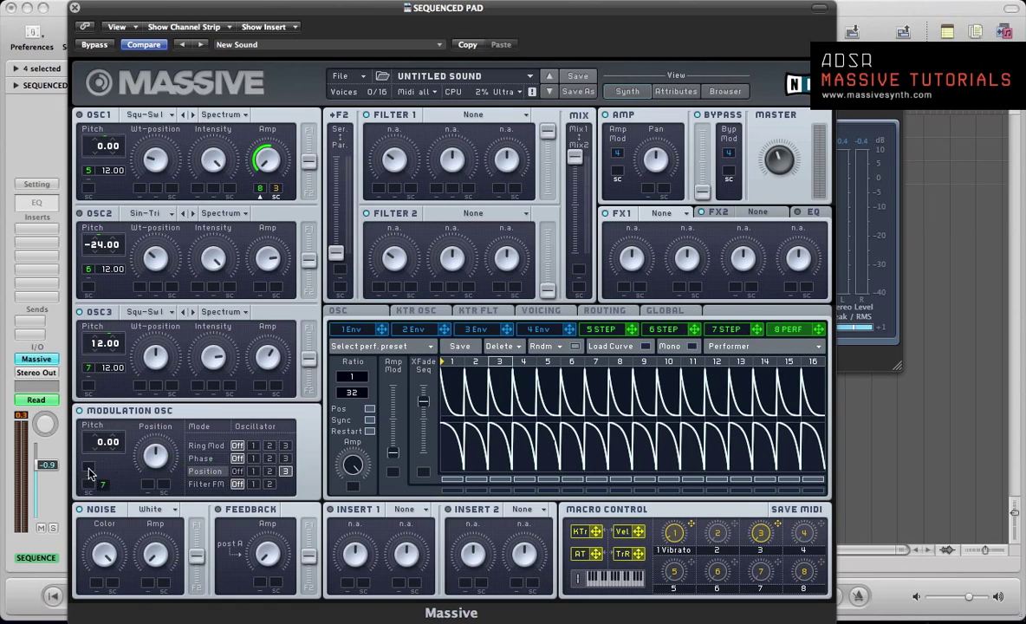
{"action": "mouse_move", "coordinate": [89, 469]}
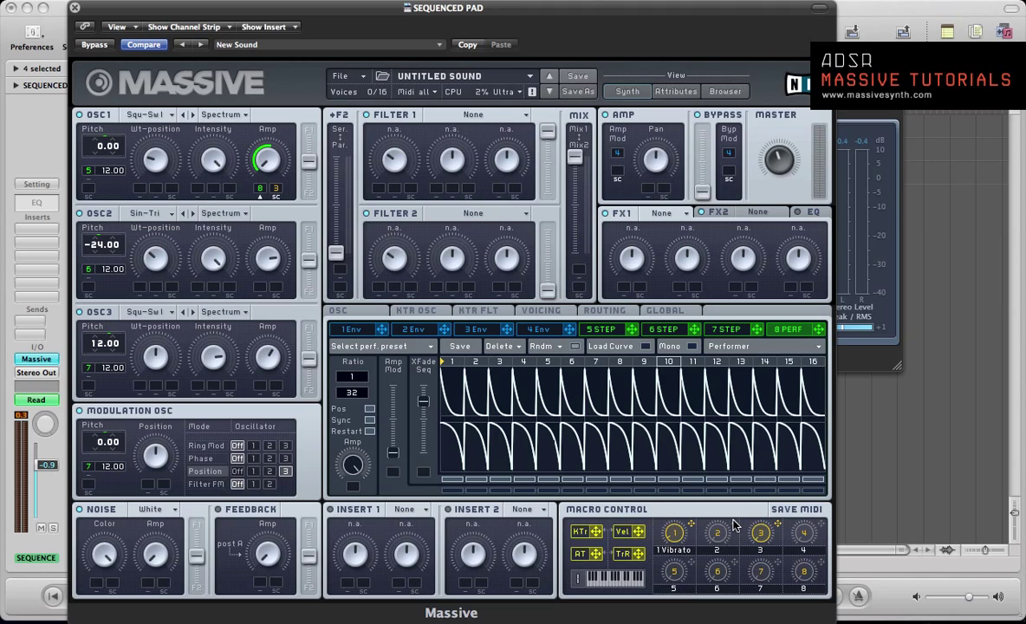
Step: Route Macro 2 to Mod OSC, OSC3, OSC2 and OSC1 pitch with ±0.10–0.16 detune amounts
{"action": "mouse_move", "coordinate": [733, 525]}
{"action": "left_mouse_down"}
{"action": "mouse_move", "coordinate": [495, 501]}
{"action": "mouse_move", "coordinate": [405, 552]}
{"action": "left_mouse_up"}
{"action": "mouse_move", "coordinate": [269, 558]}
{"action": "left_mouse_down"}
{"action": "mouse_move", "coordinate": [94, 485]}
{"action": "mouse_move", "coordinate": [91, 458]}
{"action": "mouse_move", "coordinate": [127, 486]}
{"action": "mouse_move", "coordinate": [127, 506]}
{"action": "left_mouse_up"}
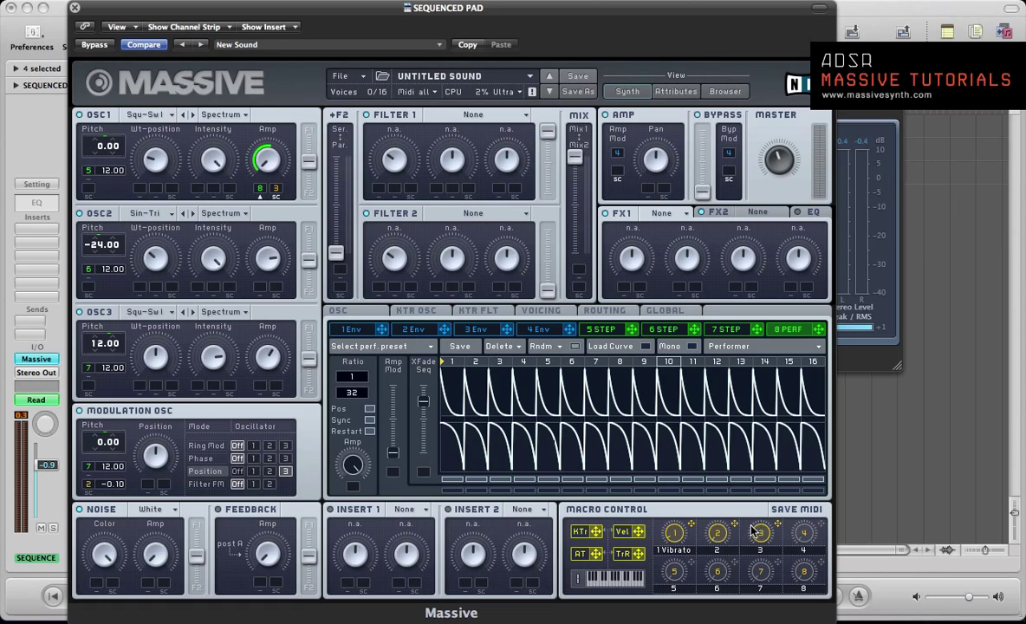
{"action": "left_click_drag", "start_coordinate": [734, 525], "coordinate": [119, 406]}
{"action": "left_click_drag", "start_coordinate": [734, 527], "coordinate": [89, 286]}
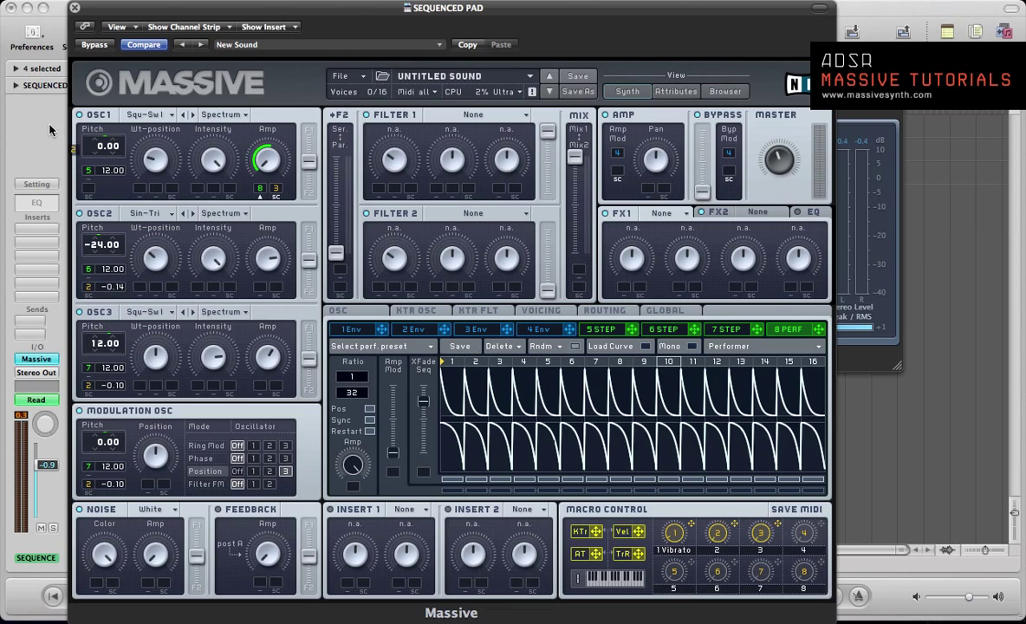
{"action": "left_click_drag", "start_coordinate": [49, 130], "coordinate": [127, 163]}
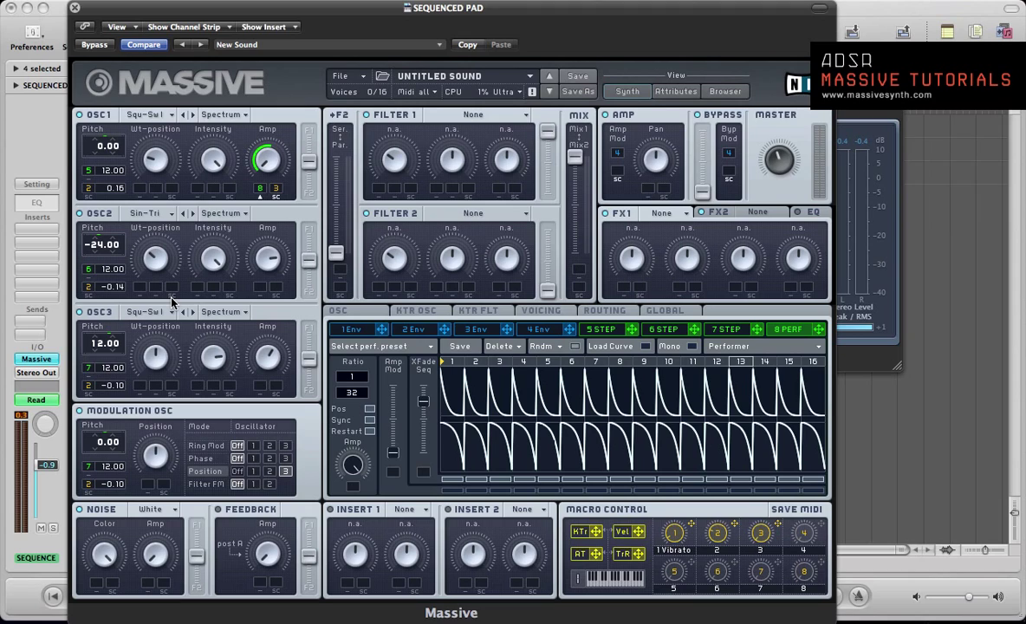
Step: Put Chorus in the FX1 slot and lower its dry/wet mix
{"action": "left_click", "coordinate": [667, 220]}
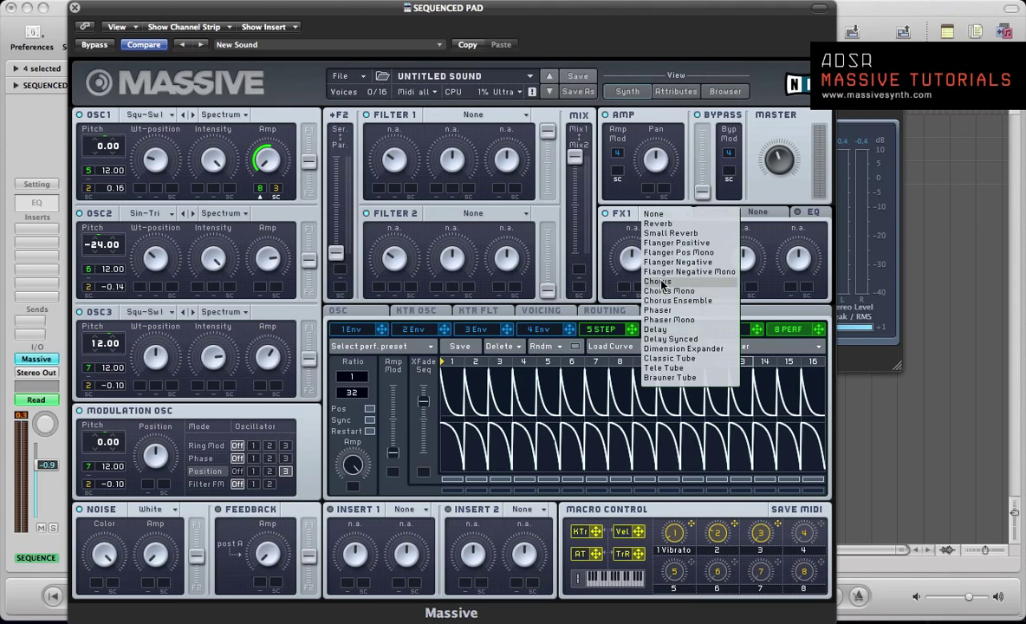
{"action": "left_click", "coordinate": [661, 280]}
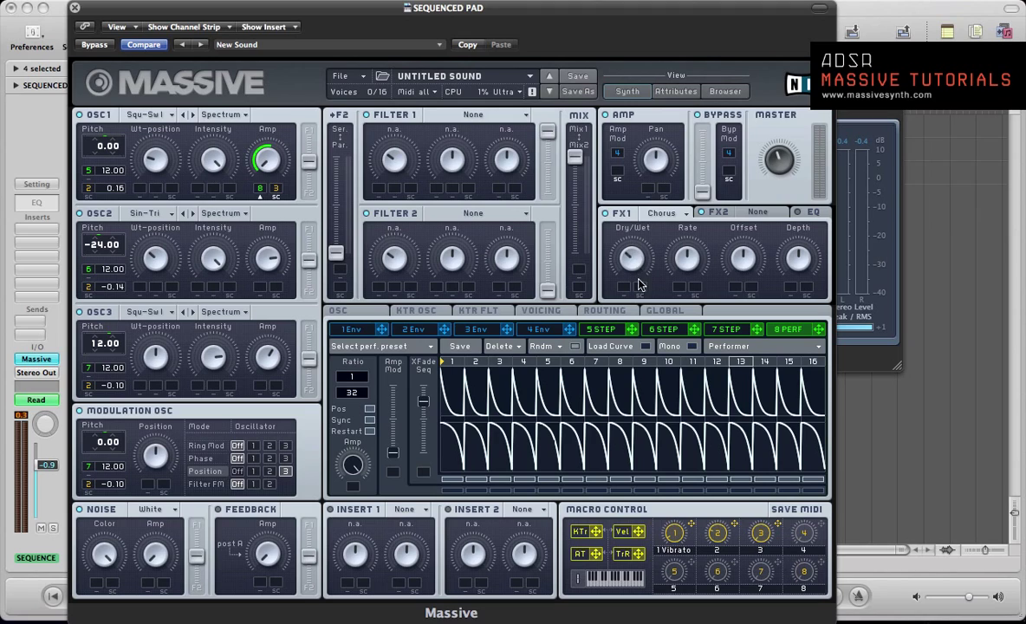
{"action": "left_click_drag", "start_coordinate": [639, 284], "coordinate": [638, 305]}
Step: Load Reverb into the FX2 slot and bring up the EQ settings
{"action": "left_click", "coordinate": [754, 218]}
{"action": "left_click", "coordinate": [819, 222]}
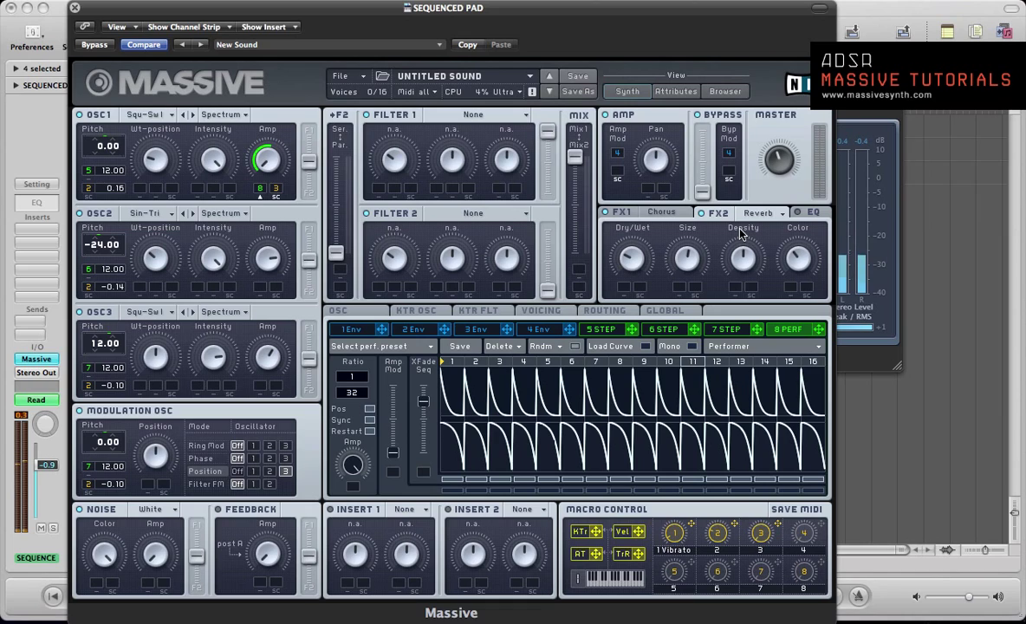
{"action": "left_click", "coordinate": [815, 213]}
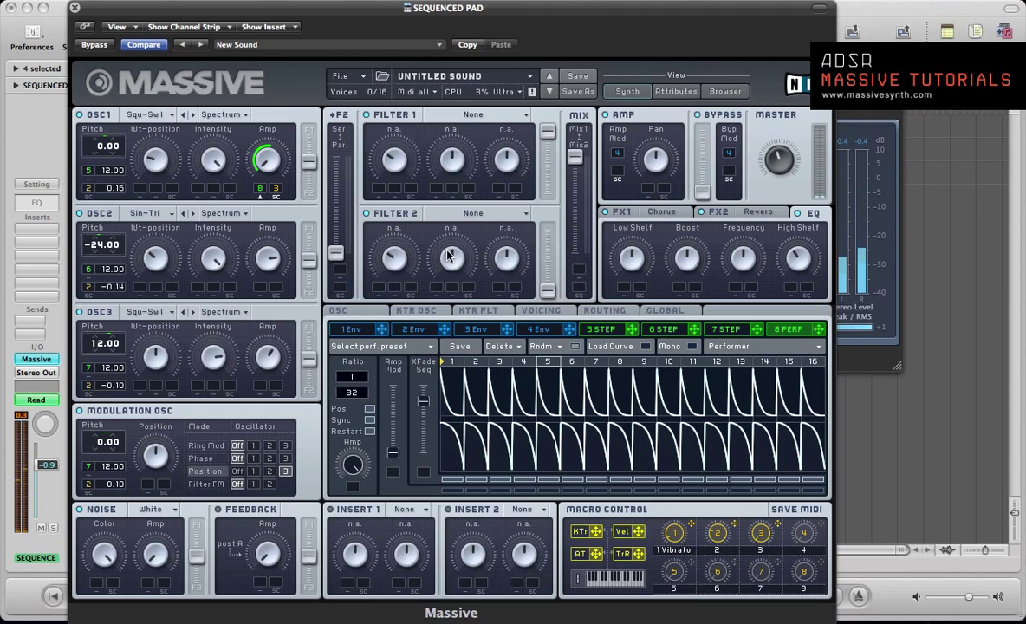
Step: Choose Lowpass 4 as Filter 1's filter type
{"action": "left_click", "coordinate": [464, 114]}
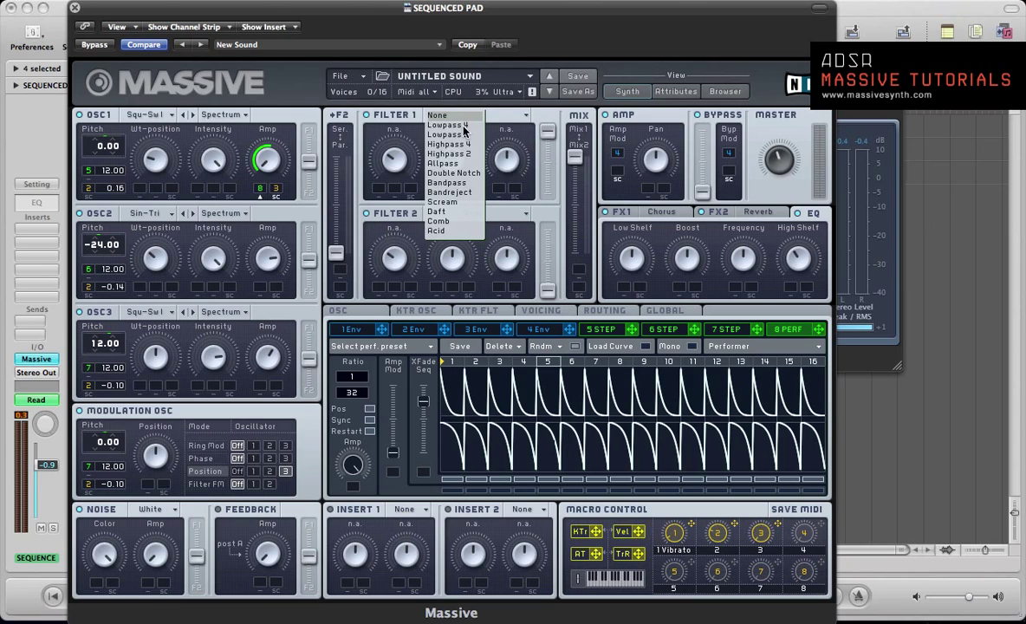
{"action": "left_click", "coordinate": [449, 126]}
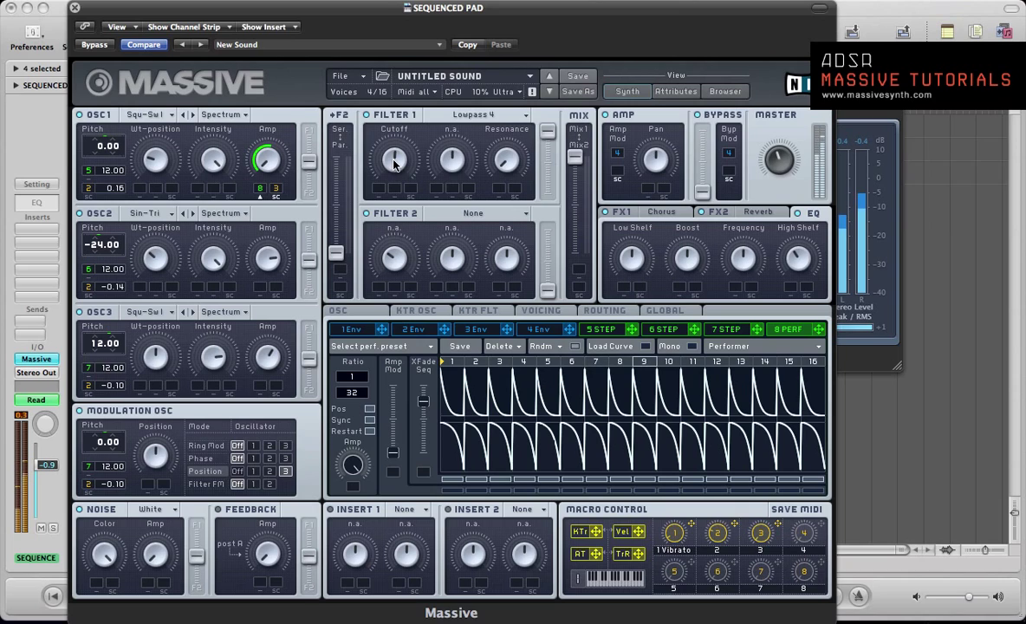
Step: Give envelope 1 a long attack and higher sustain, raise Filter 1 cutoff, and route envelope 1 to it
{"action": "left_click", "coordinate": [344, 329]}
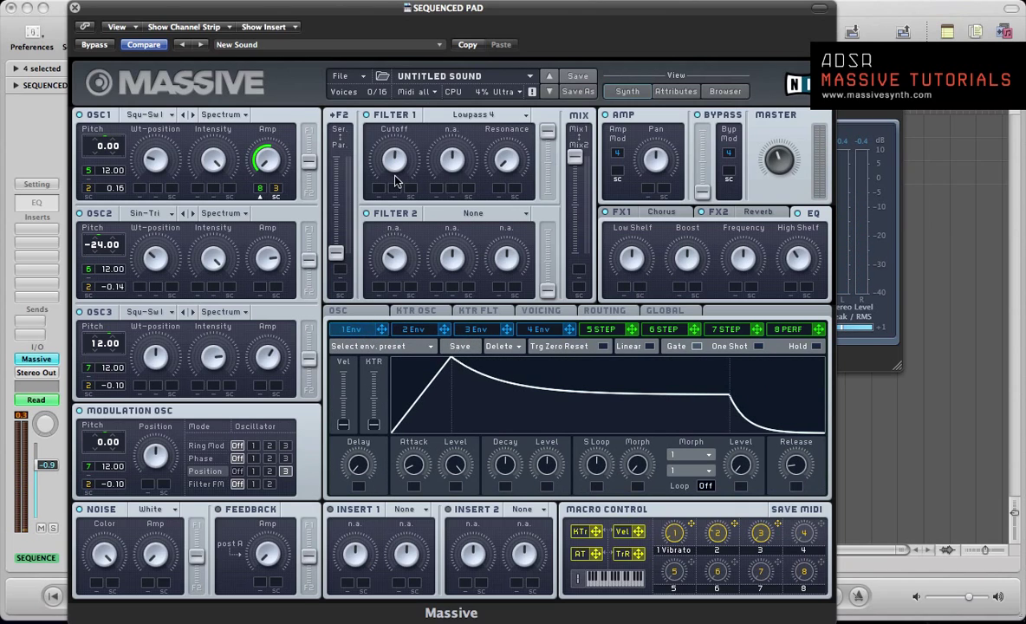
{"action": "left_click_drag", "start_coordinate": [379, 435], "coordinate": [381, 371]}
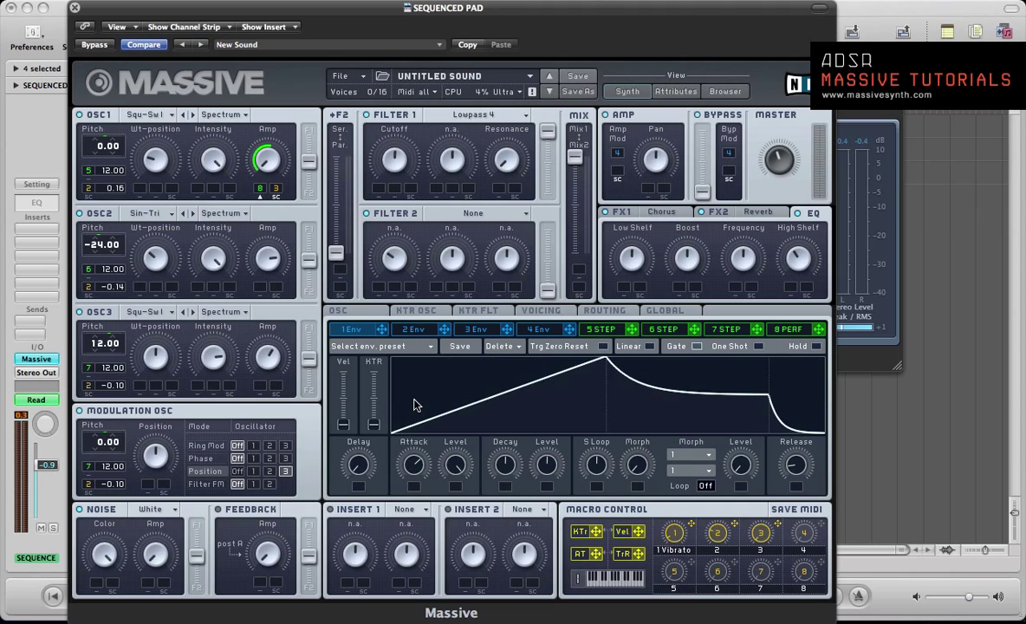
{"action": "left_click_drag", "start_coordinate": [518, 445], "coordinate": [546, 405]}
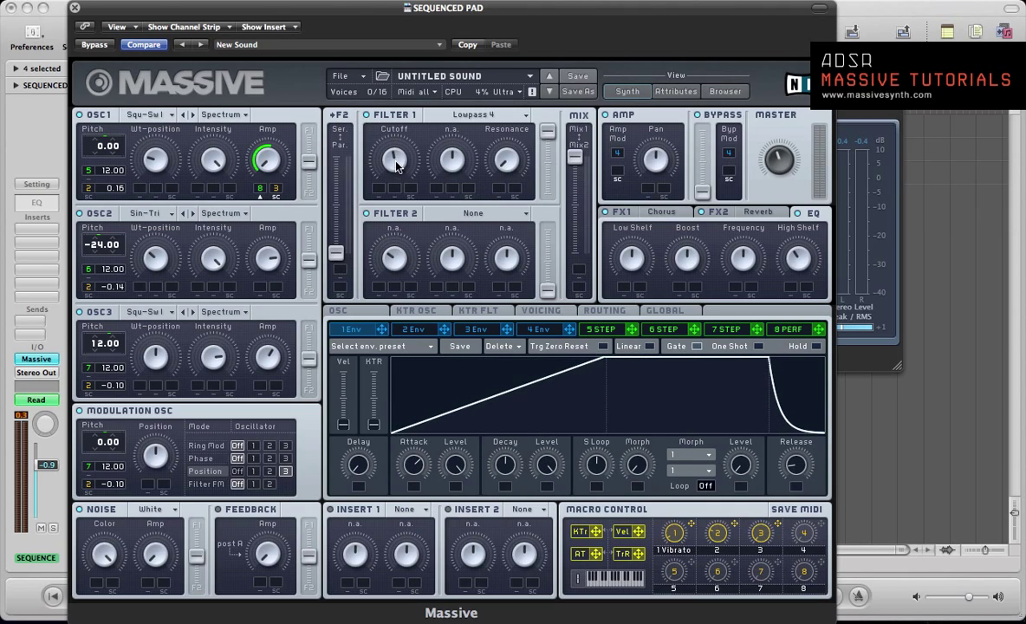
{"action": "mouse_move", "coordinate": [396, 167]}
{"action": "left_mouse_down"}
{"action": "mouse_move", "coordinate": [384, 111]}
{"action": "mouse_move", "coordinate": [387, 167]}
{"action": "left_mouse_up"}
{"action": "mouse_move", "coordinate": [412, 450]}
{"action": "left_mouse_down"}
{"action": "mouse_move", "coordinate": [413, 470]}
{"action": "mouse_move", "coordinate": [413, 456]}
{"action": "left_mouse_up"}
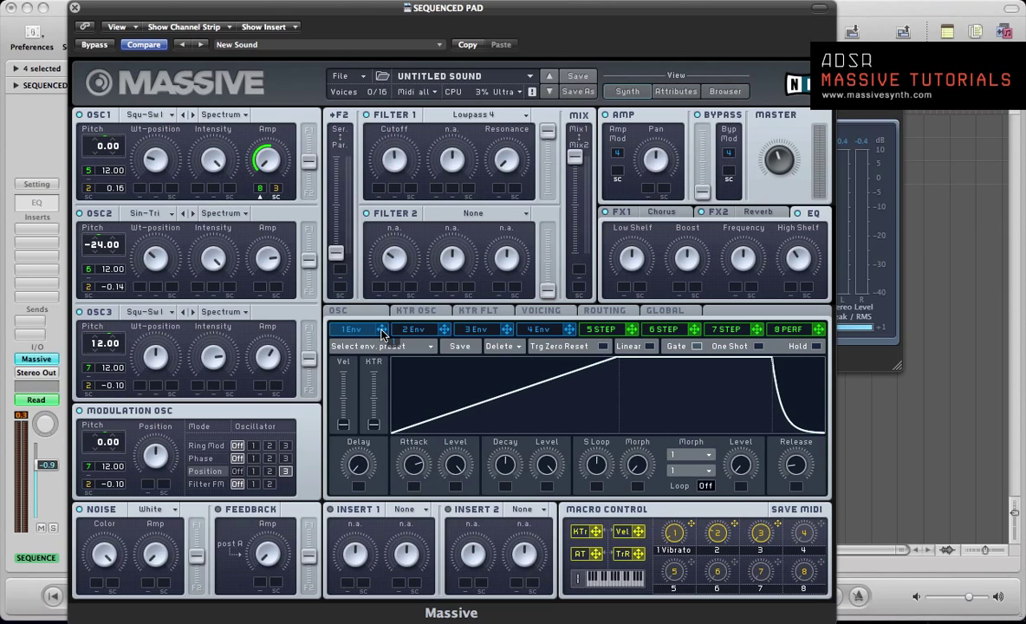
{"action": "left_click_drag", "start_coordinate": [382, 332], "coordinate": [379, 154]}
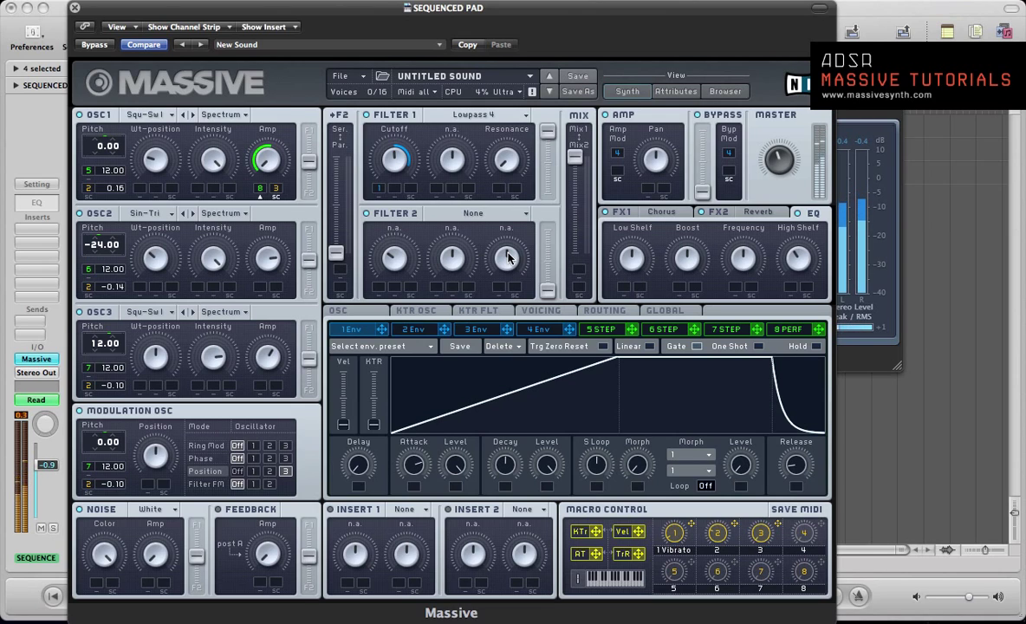
Step: Show the SEQUENCED PAD track's automation, reveal the ENVELOPE4-REL. TIME lane, and view envelope 4
{"action": "key", "text": "super+w"}
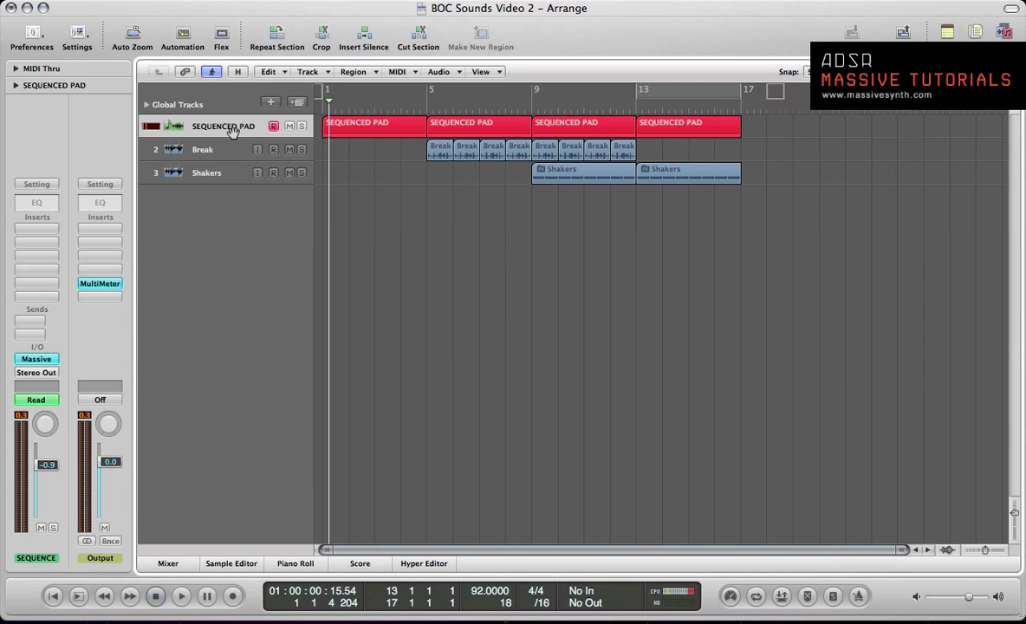
{"action": "left_click", "coordinate": [221, 126]}
{"action": "key", "text": "a"}
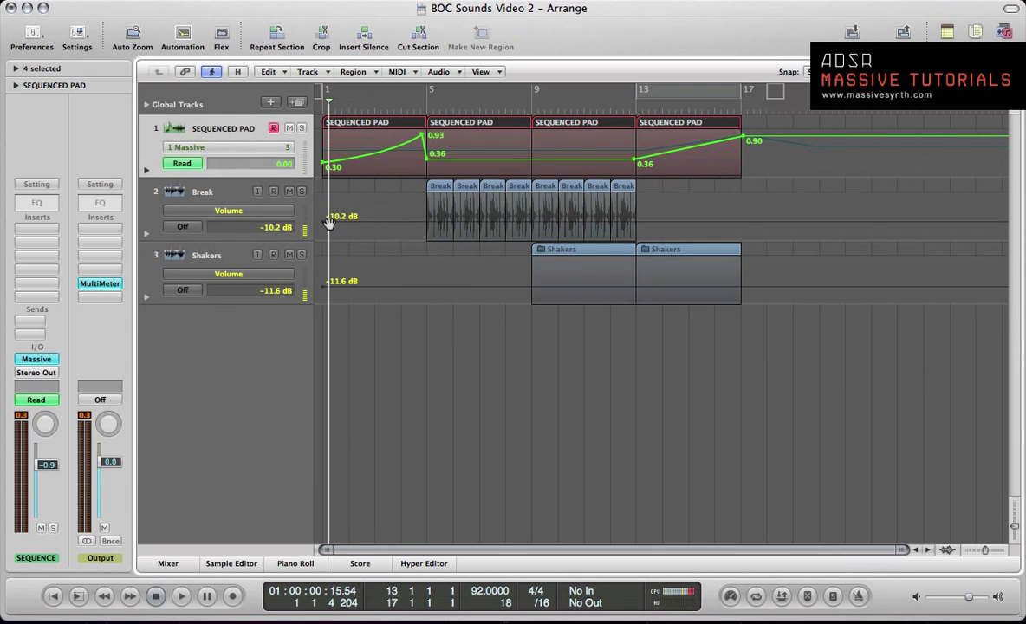
{"action": "left_click", "coordinate": [268, 149]}
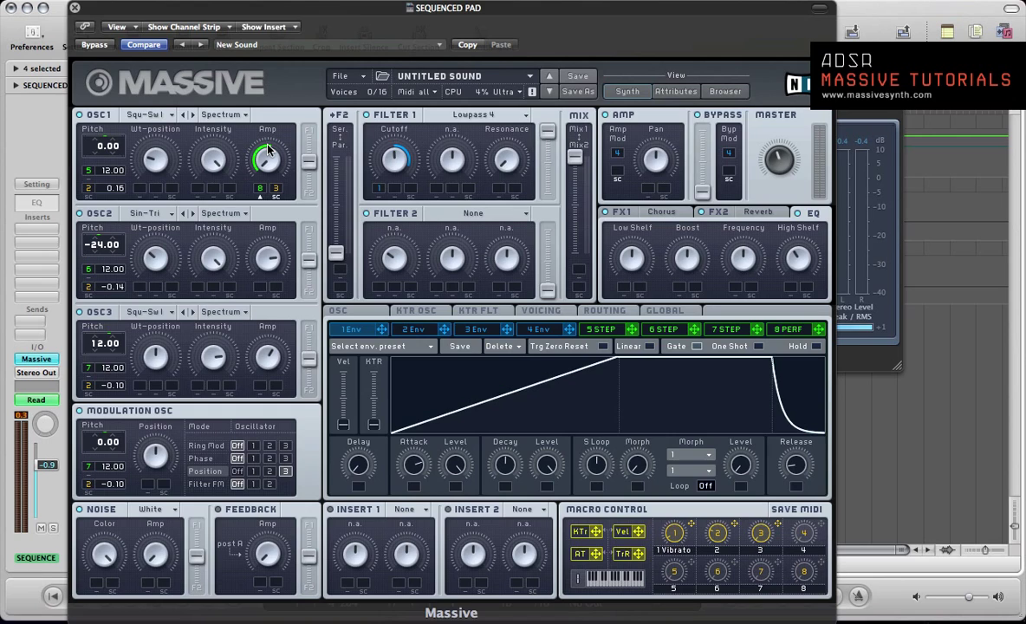
{"action": "key", "text": "v"}
{"action": "key", "text": "v"}
{"action": "key", "text": "v"}
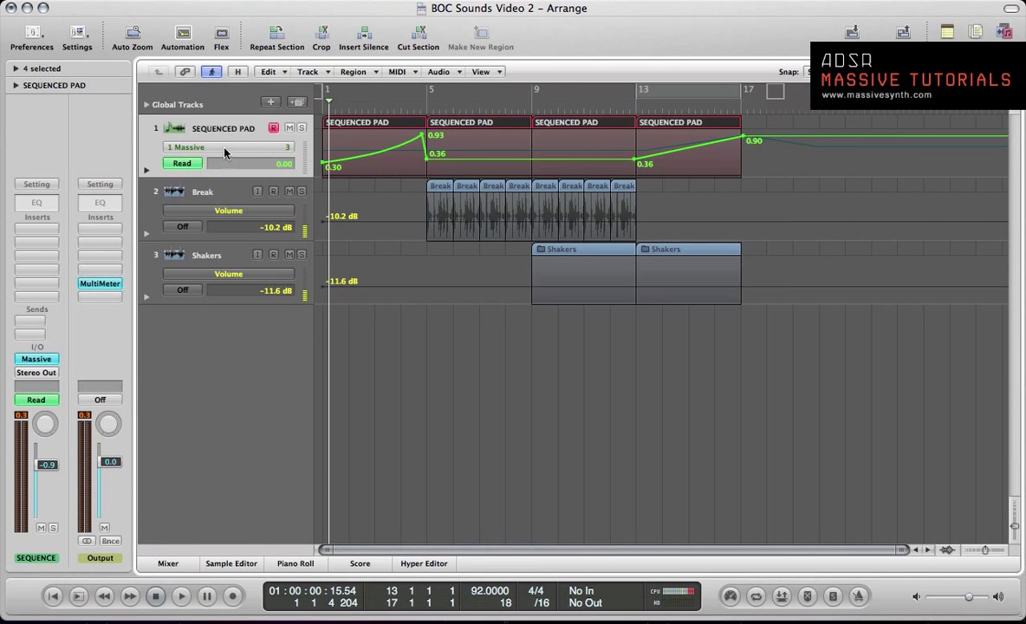
{"action": "left_click", "coordinate": [148, 171]}
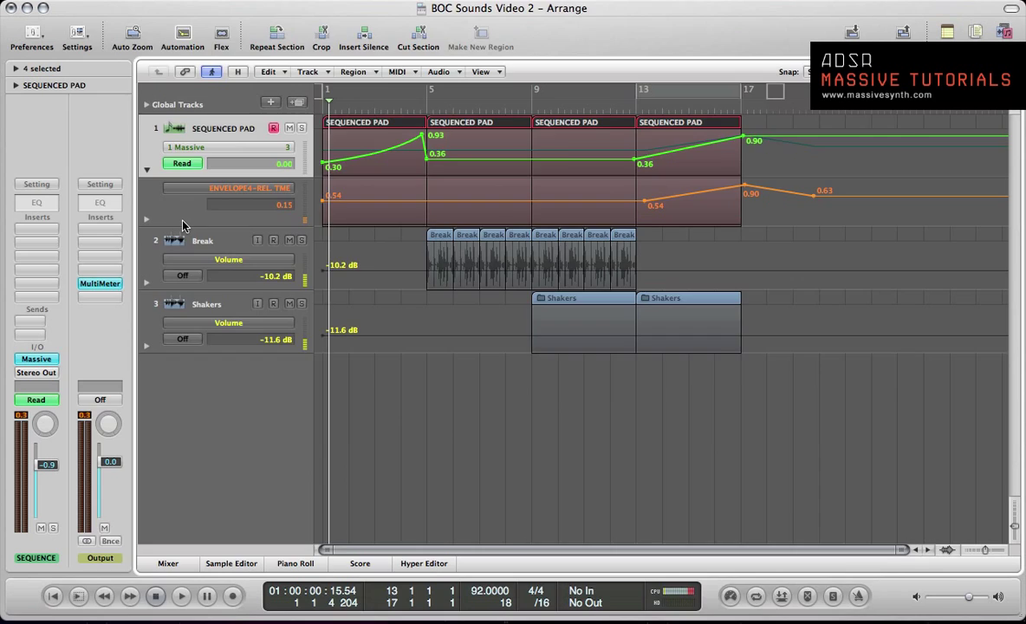
{"action": "key", "text": "v"}
{"action": "left_click", "coordinate": [534, 331]}
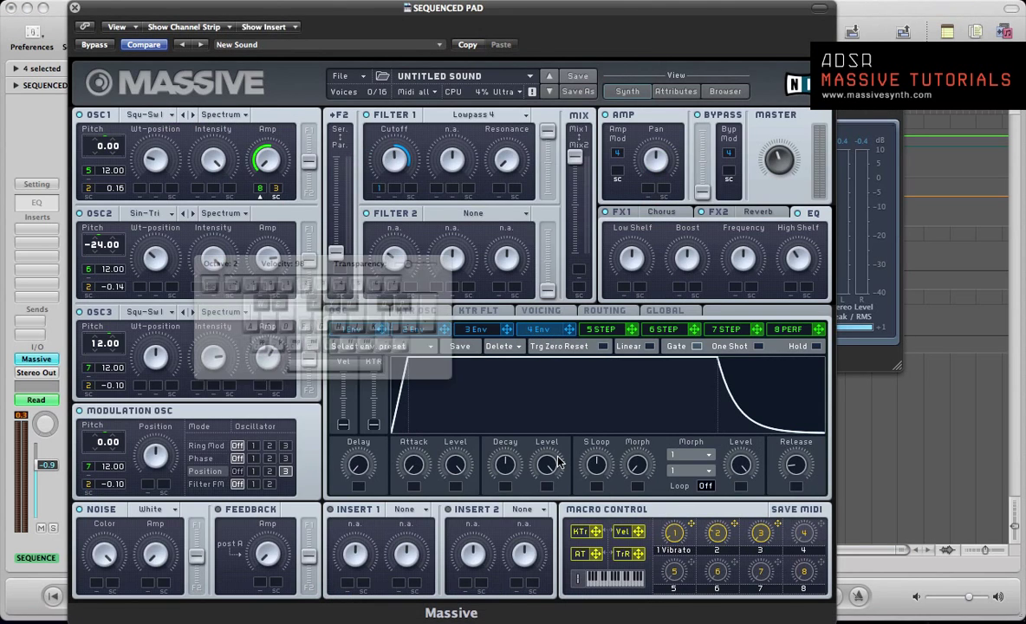
{"action": "key", "text": "v"}
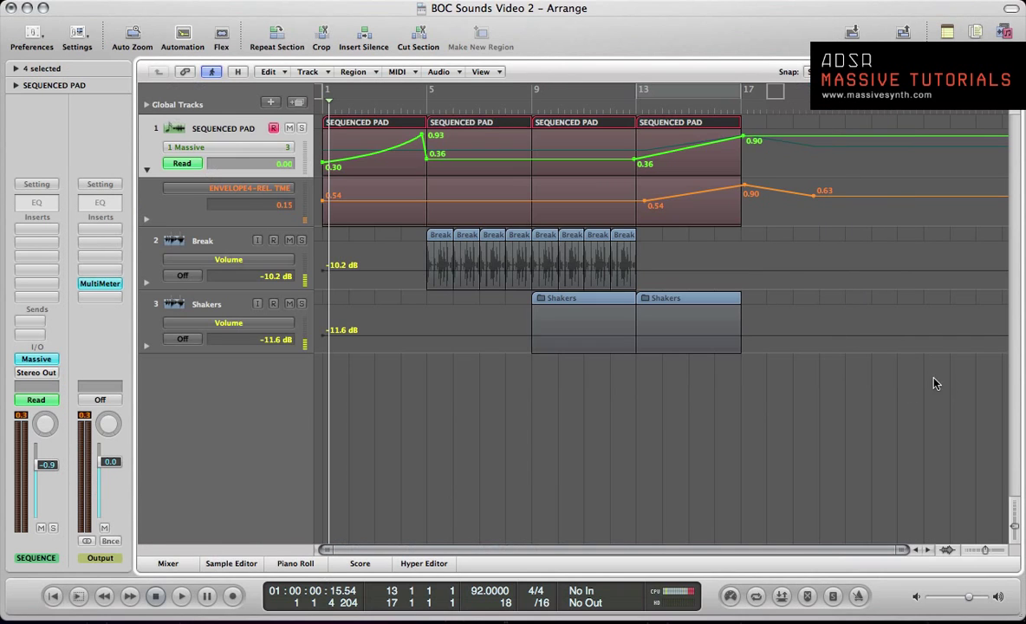
Step: Play the arrangement with the Massive window showing
{"action": "left_click", "coordinate": [212, 148]}
{"action": "left_click", "coordinate": [220, 147]}
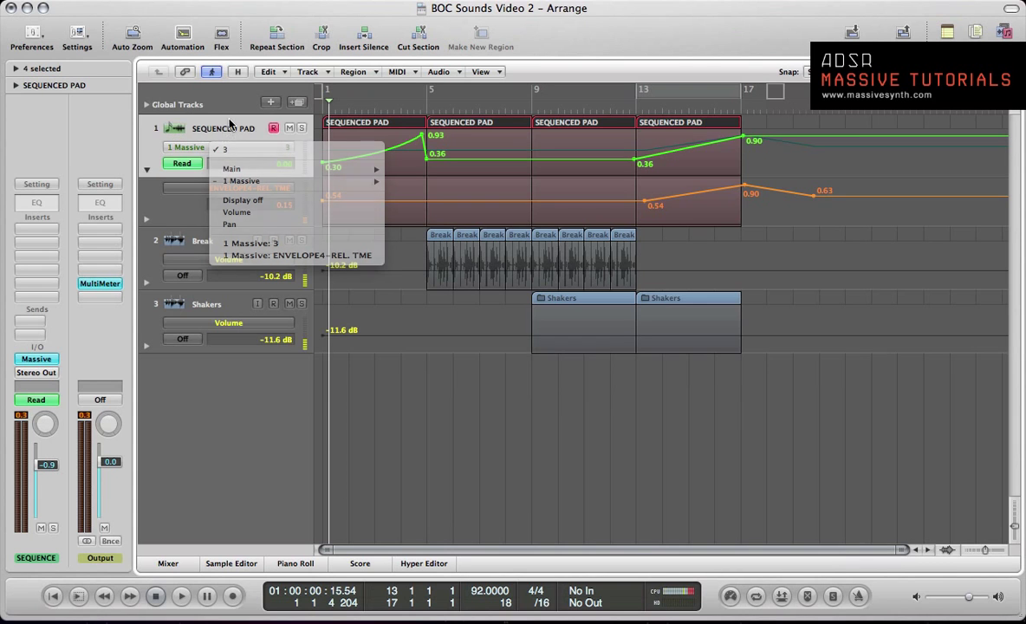
{"action": "key", "text": "v"}
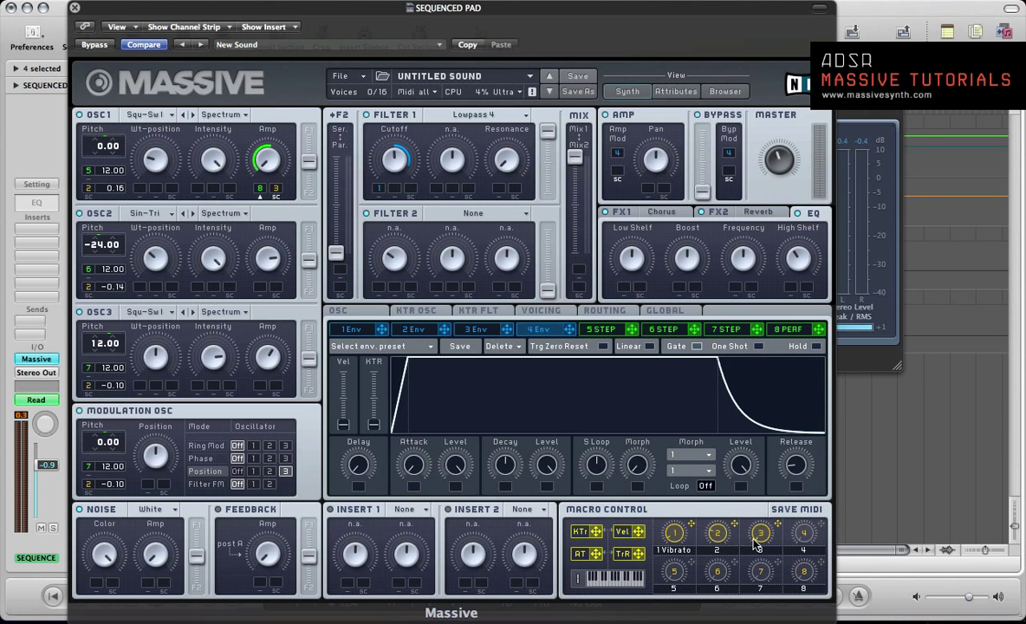
{"action": "key", "text": "v"}
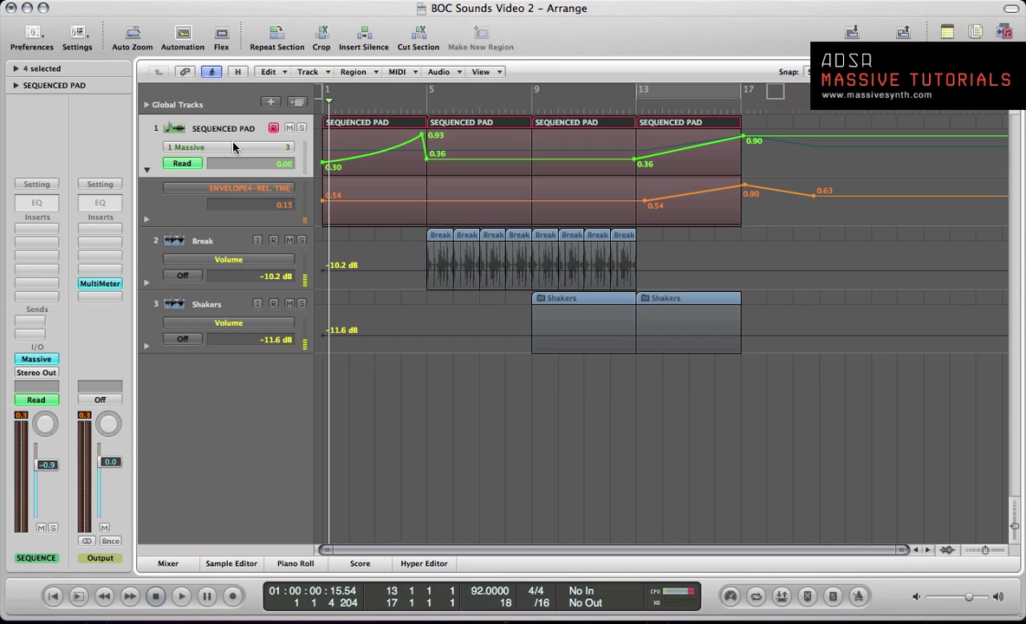
{"action": "key", "text": "space"}
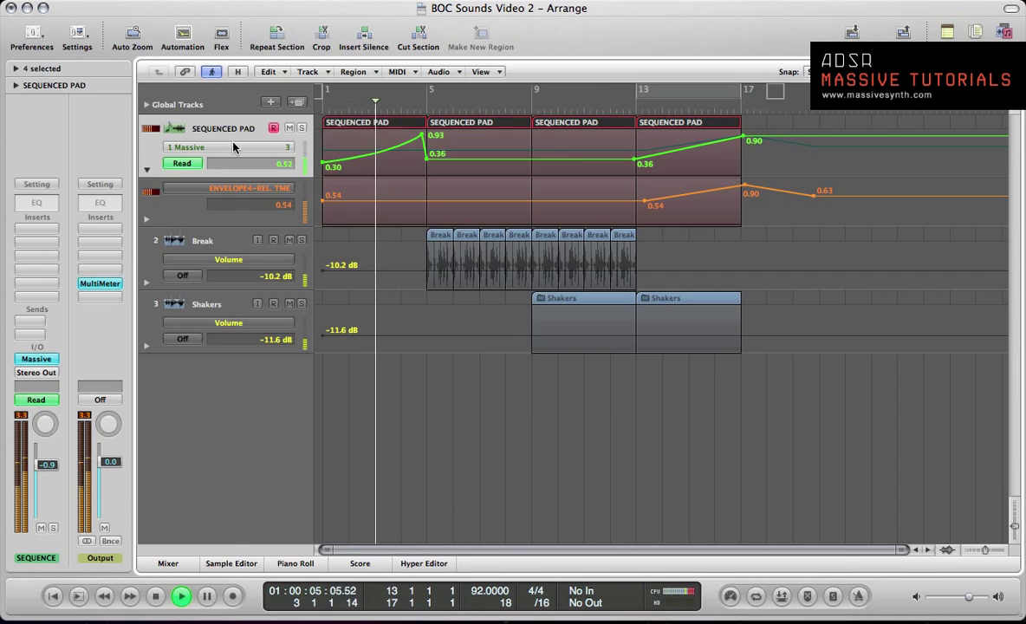
{"action": "key", "text": "v"}
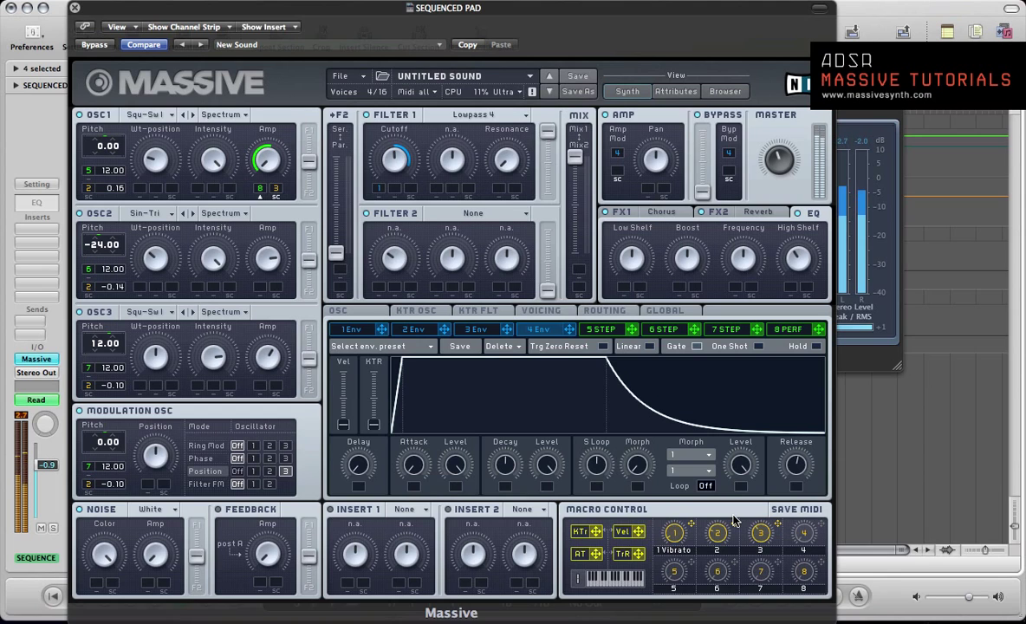
Step: Display envelope 1's long-attack shape in Massive
{"action": "key", "text": "v"}
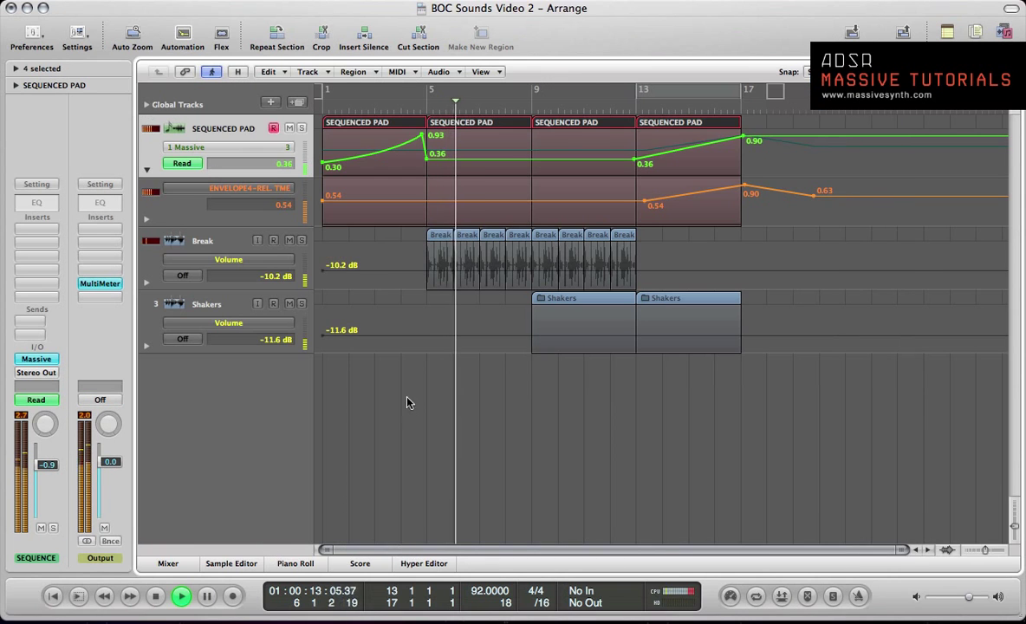
{"action": "key", "text": "v"}
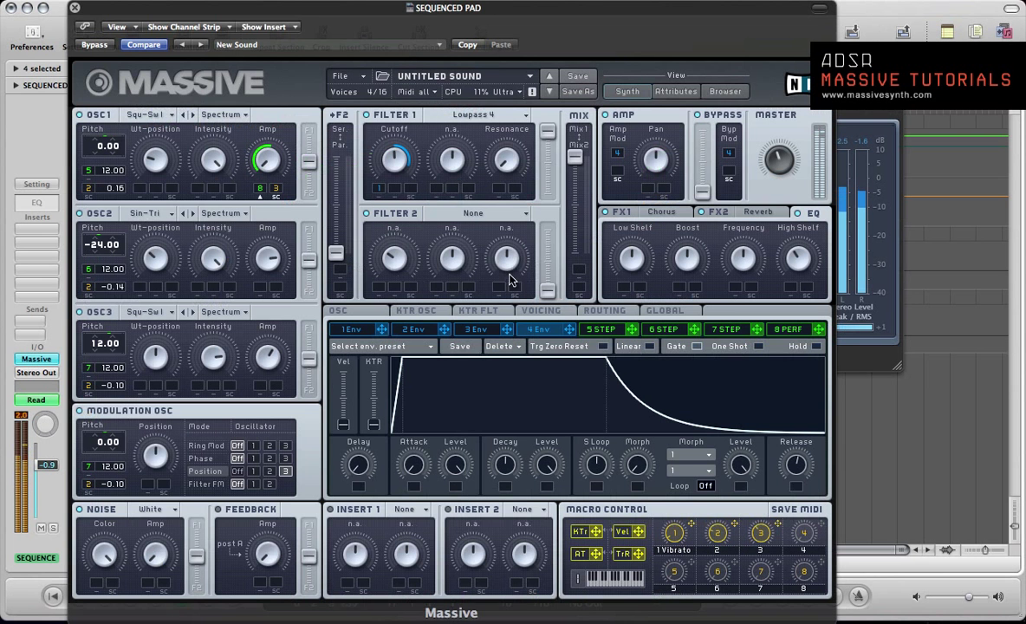
{"action": "left_click", "coordinate": [344, 329]}
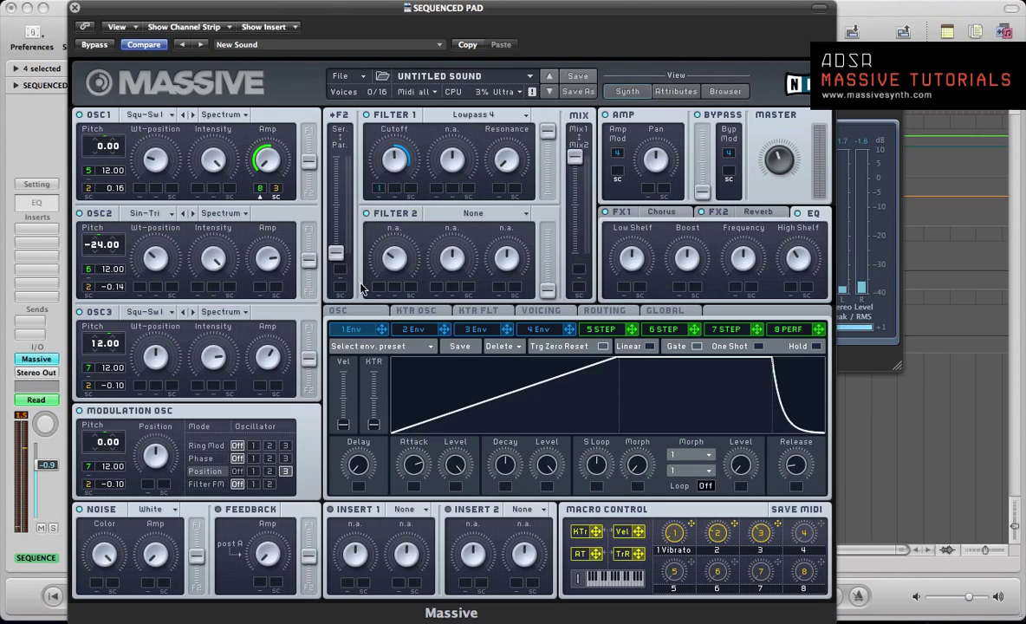
Step: Restart playback from bar 1 and bring the Massive window back up
{"action": "key", "text": "v"}
{"action": "key", "text": "Return"}
{"action": "key", "text": "space"}
{"action": "key", "text": "space"}
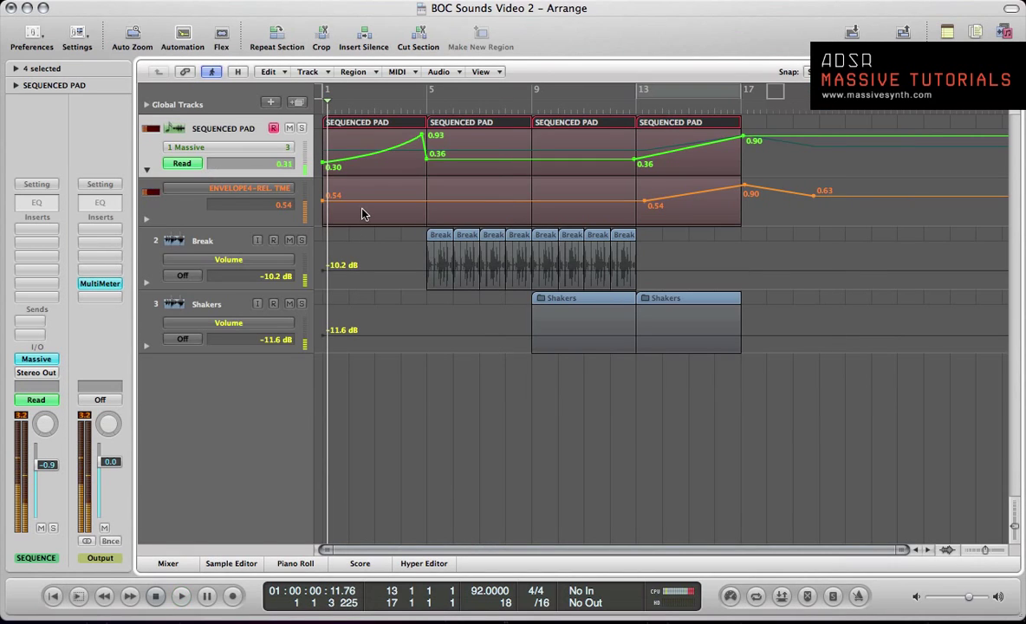
{"action": "key", "text": "space"}
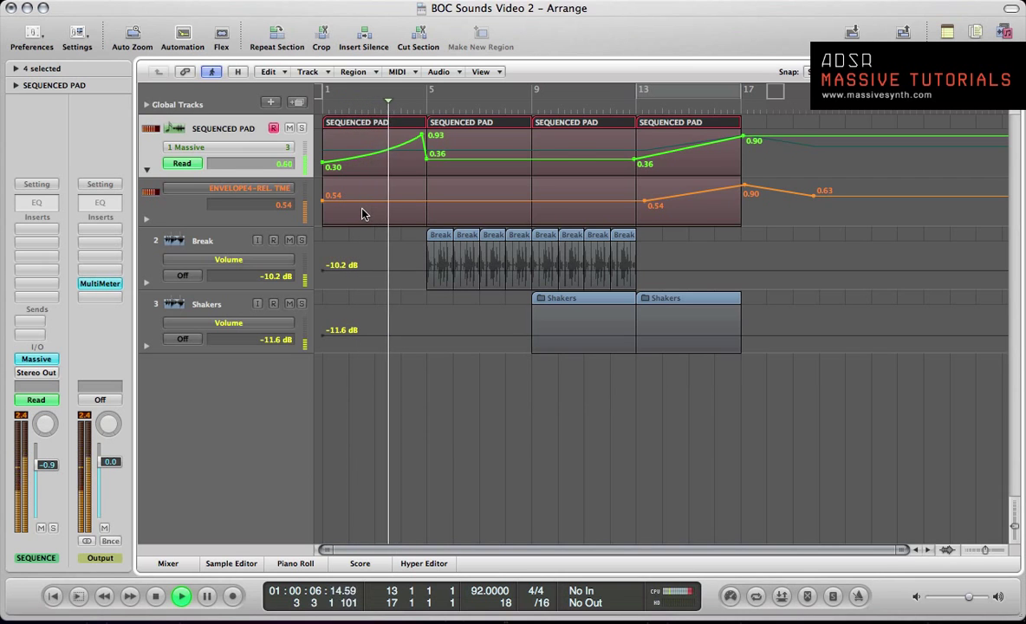
{"action": "key", "text": "v"}
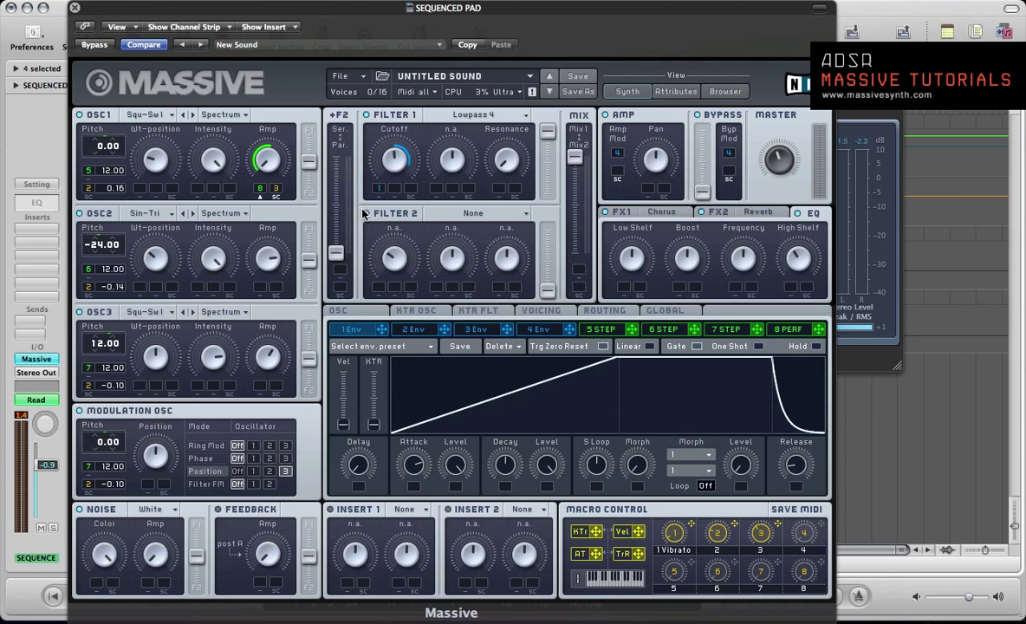
{"action": "key", "text": "v"}
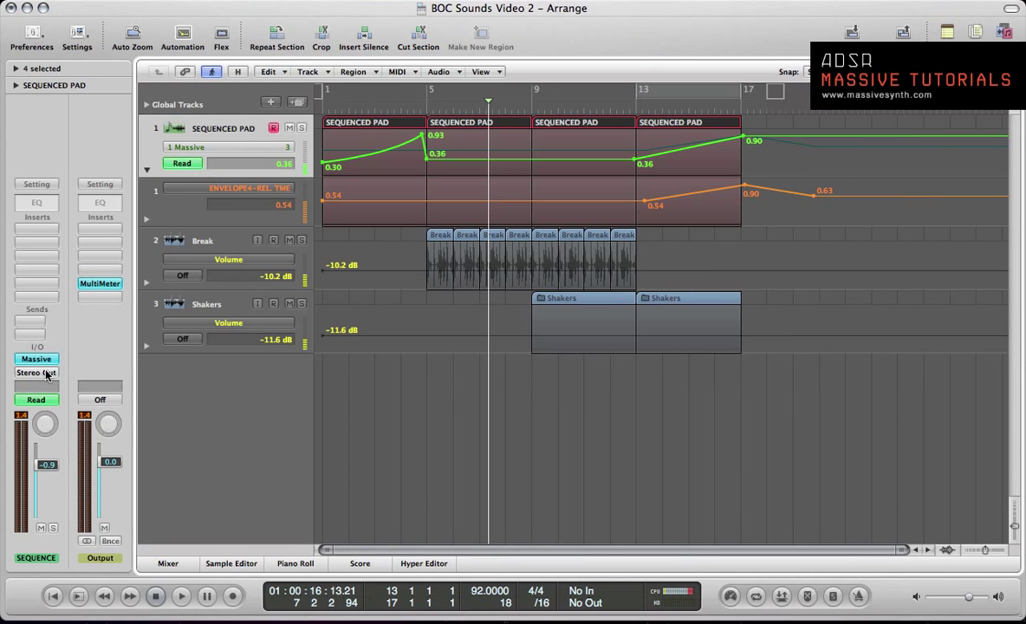